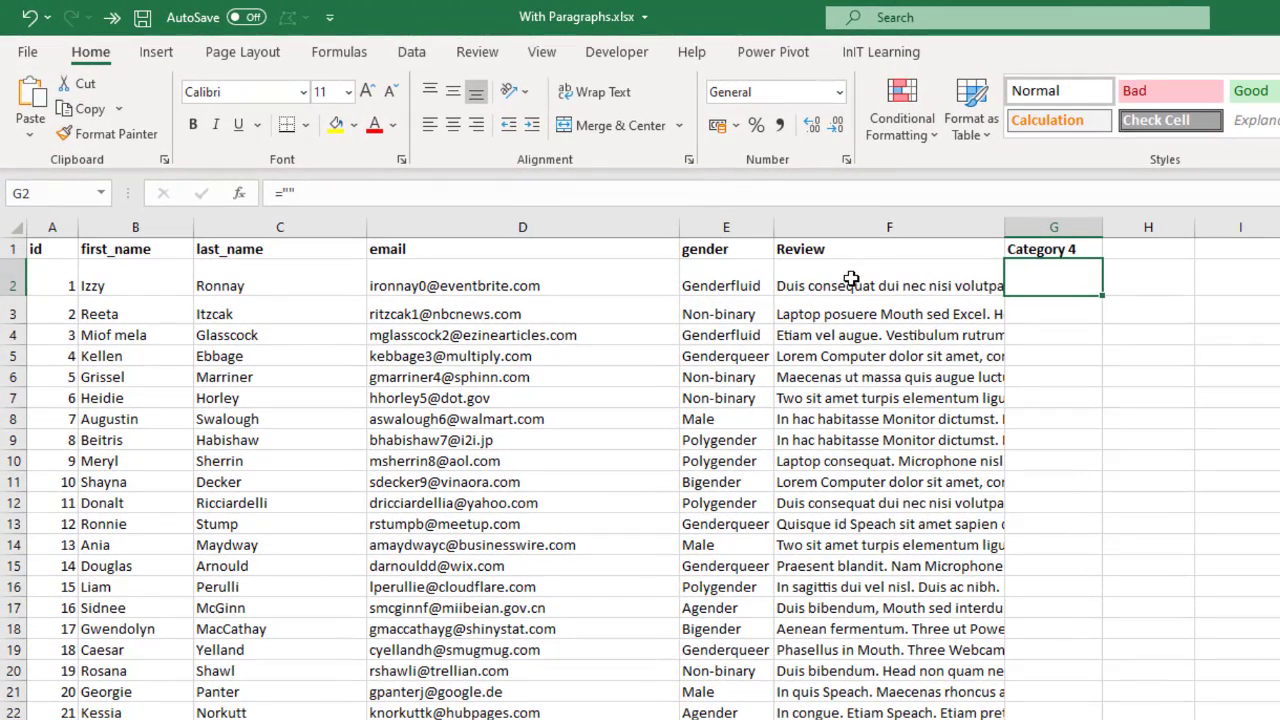
- Read the full review texts in rows 2 through 6 of column F
left_click(858, 284)
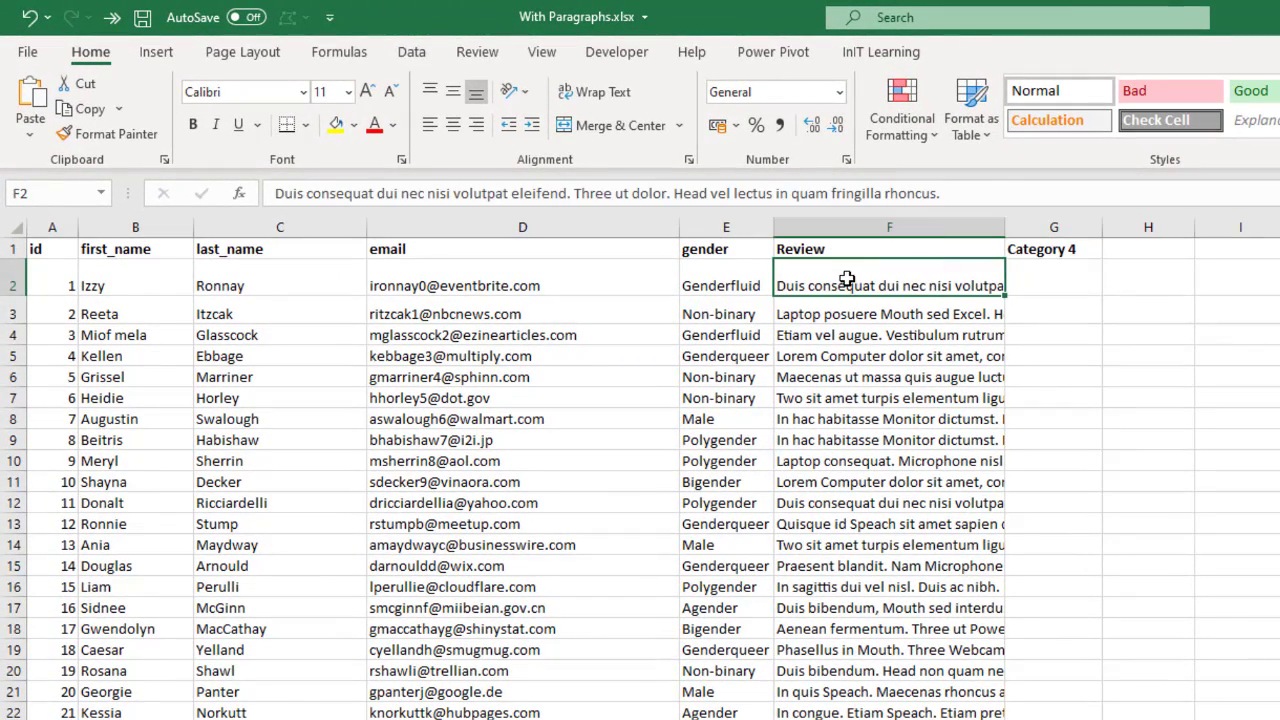
left_click(845, 310)
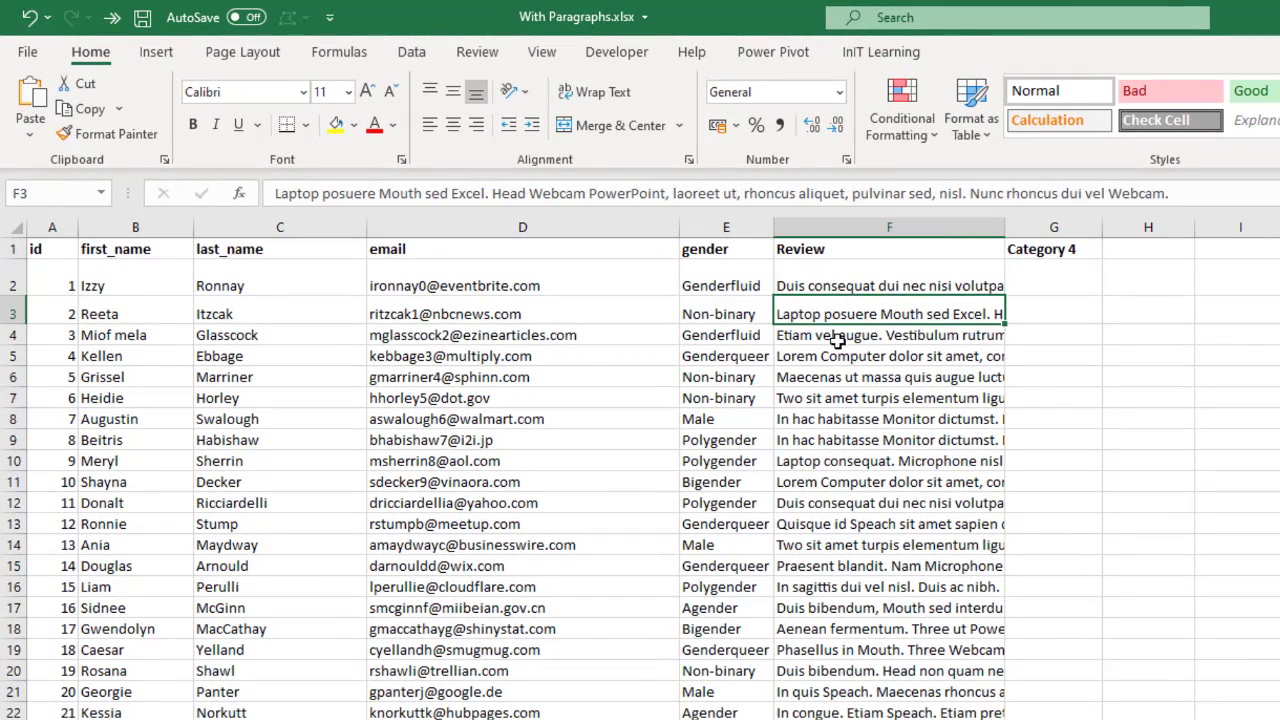
left_click(838, 336)
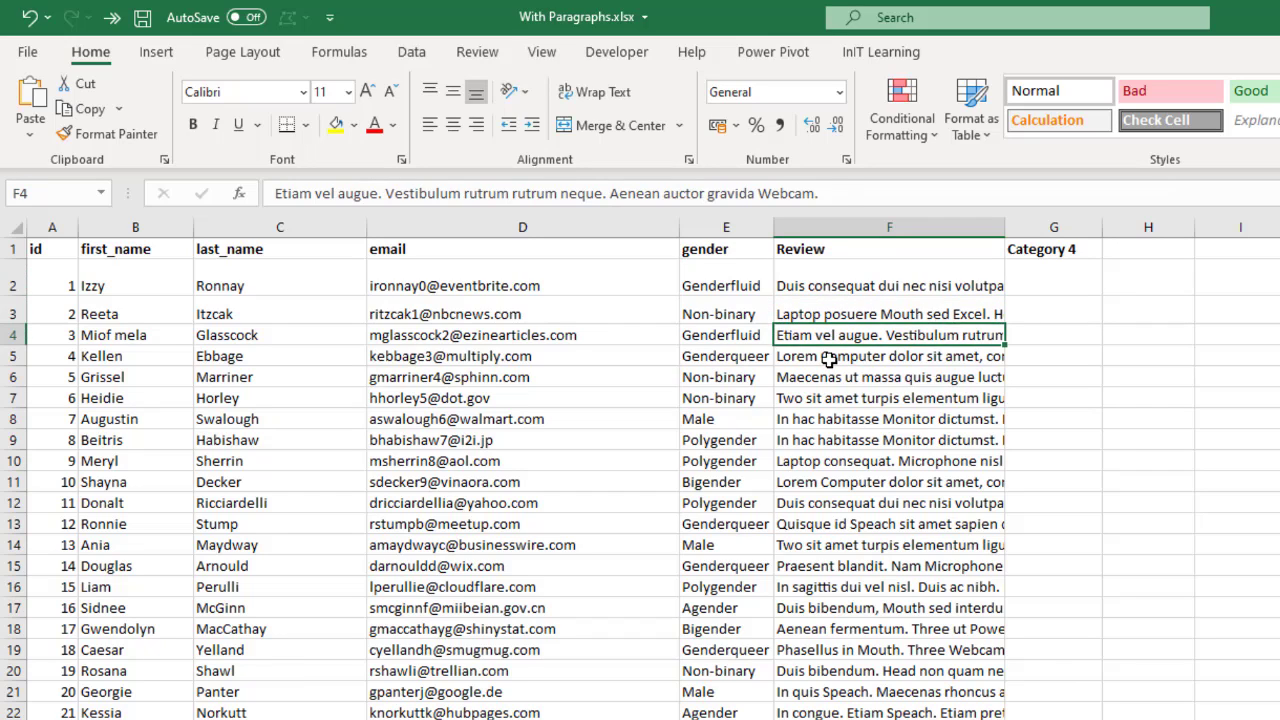
left_click(829, 360)
left_click(829, 381)
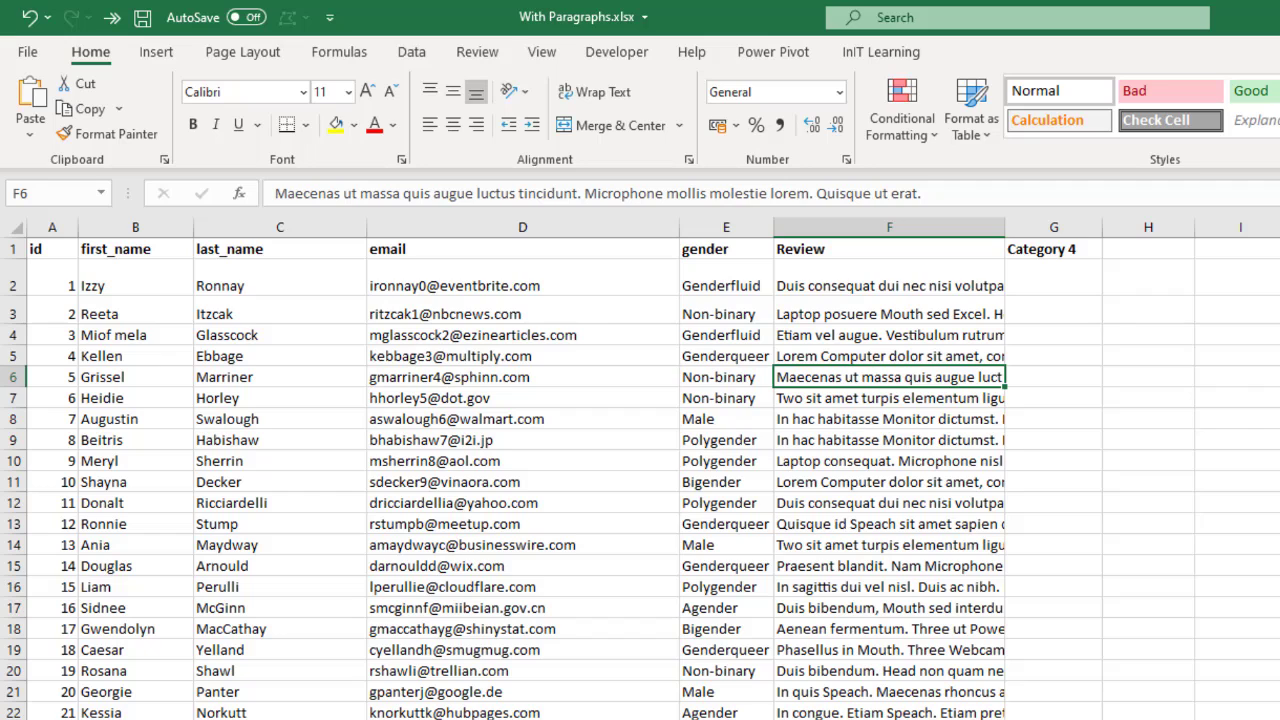
- Check the five Category 4 keywords on the Keywords sheet, then pick the first Category 4 cell
key("ctrl+Page_Down")
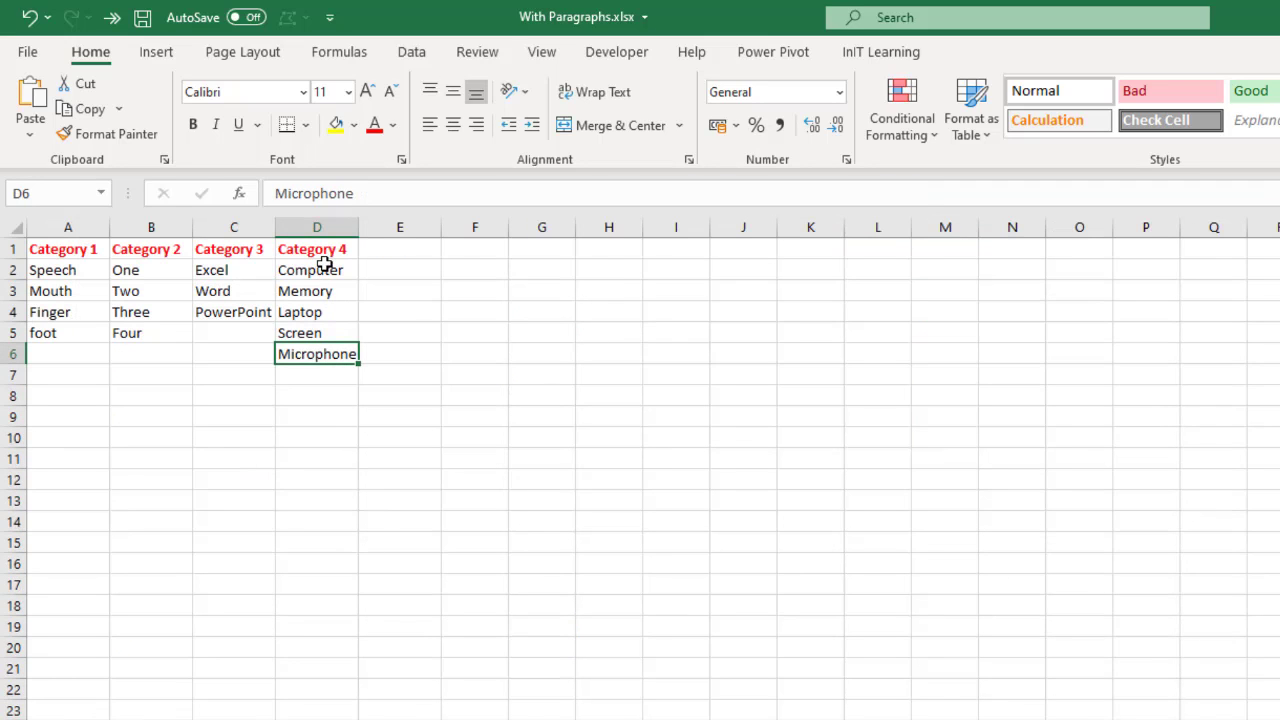
left_click_drag(323, 270, 326, 352)
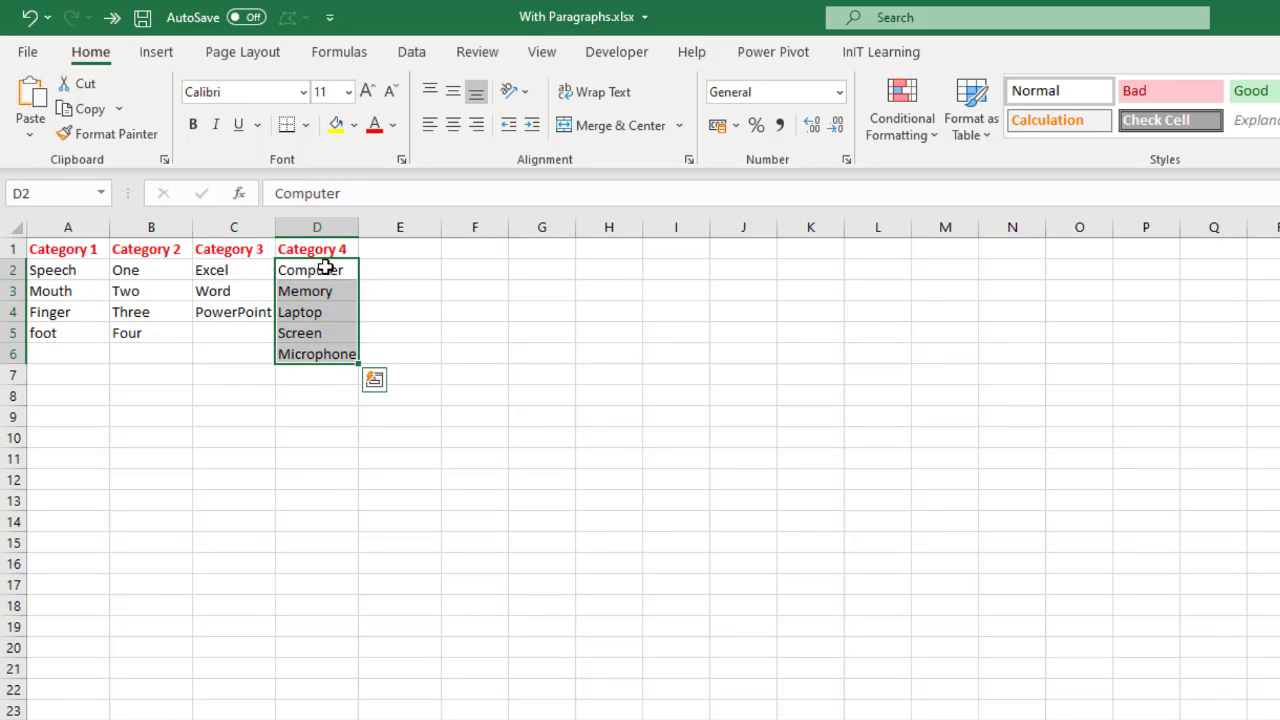
left_click(330, 270)
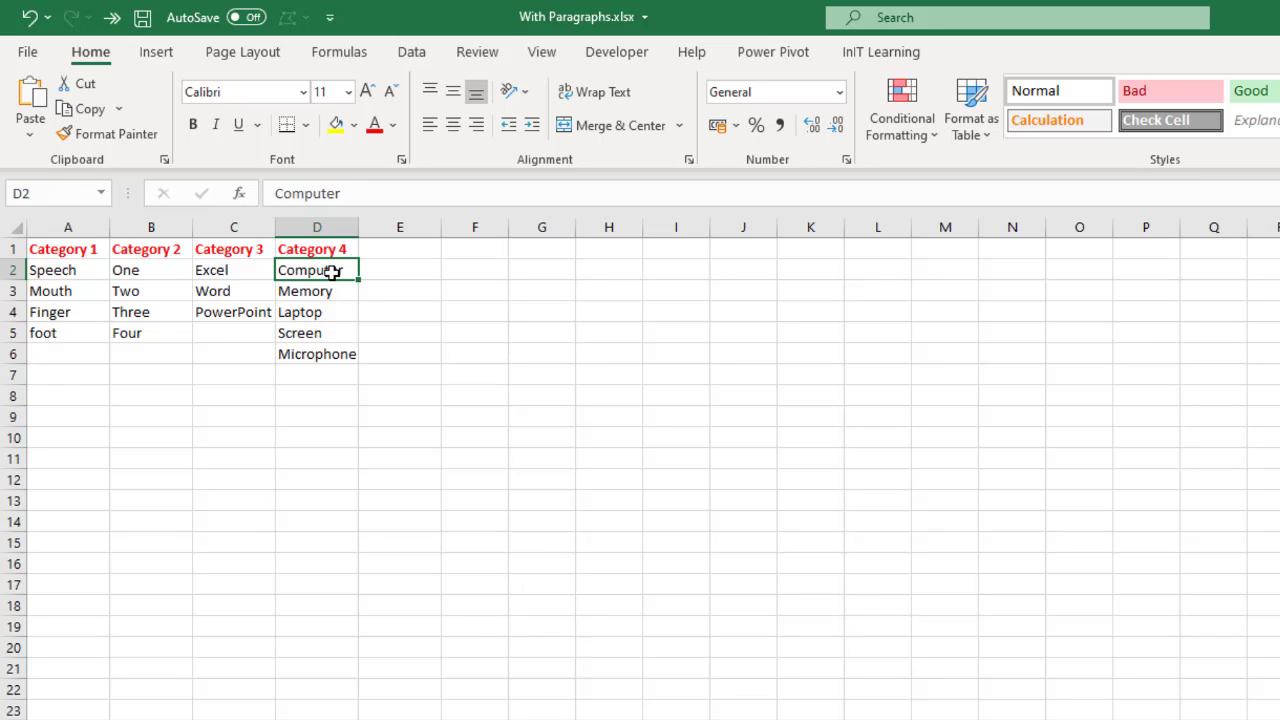
left_click_drag(329, 272, 334, 354)
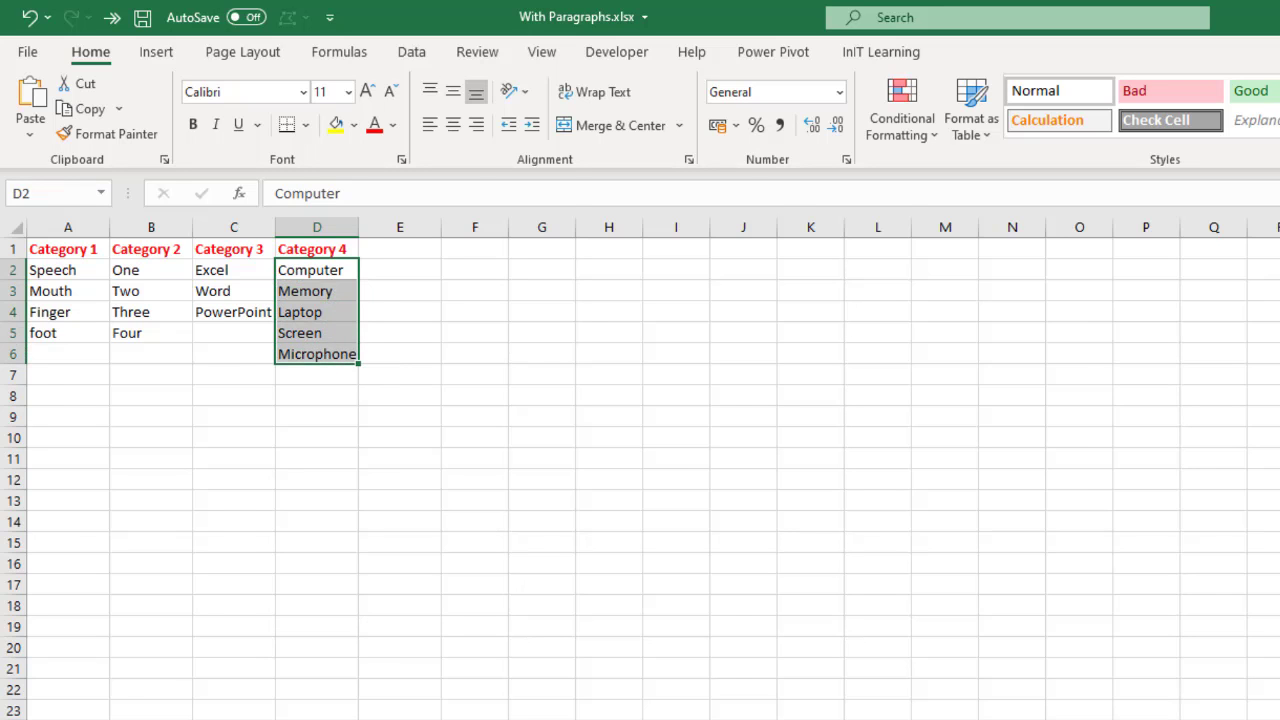
key("ctrl+Page_Down")
left_click(917, 281)
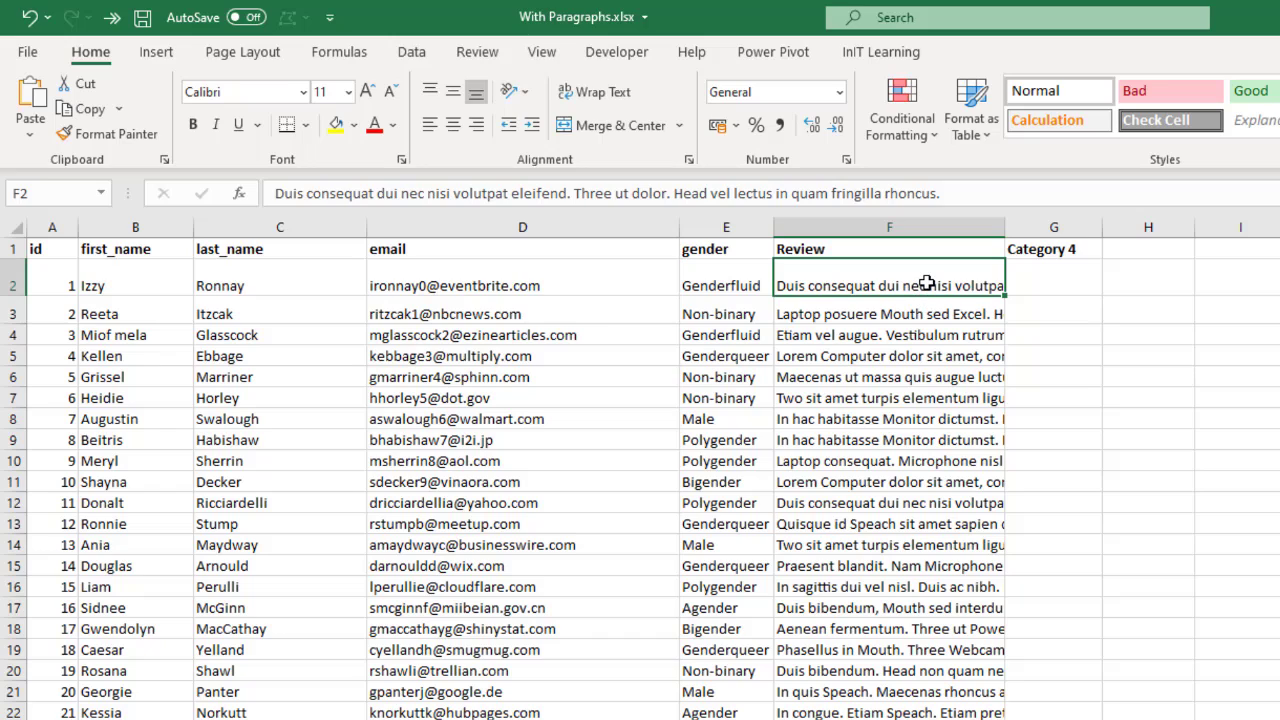
left_click(1058, 271)
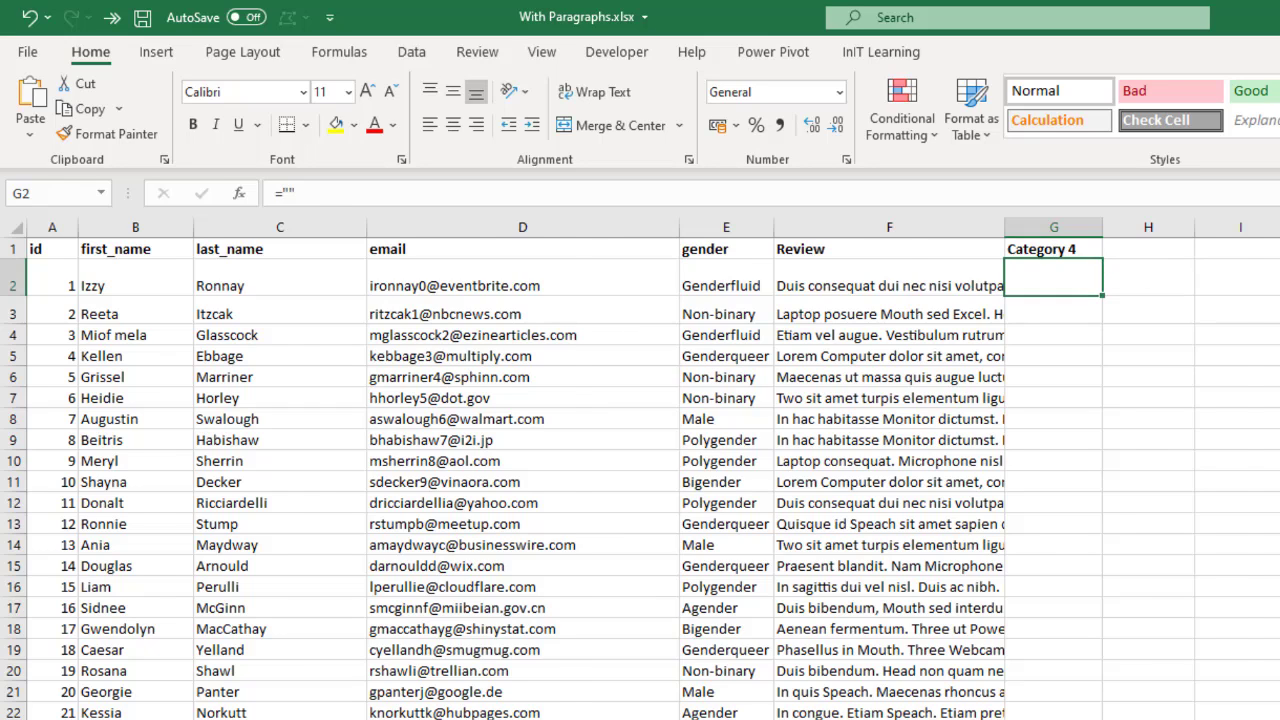
key("ctrl+Page_Down")
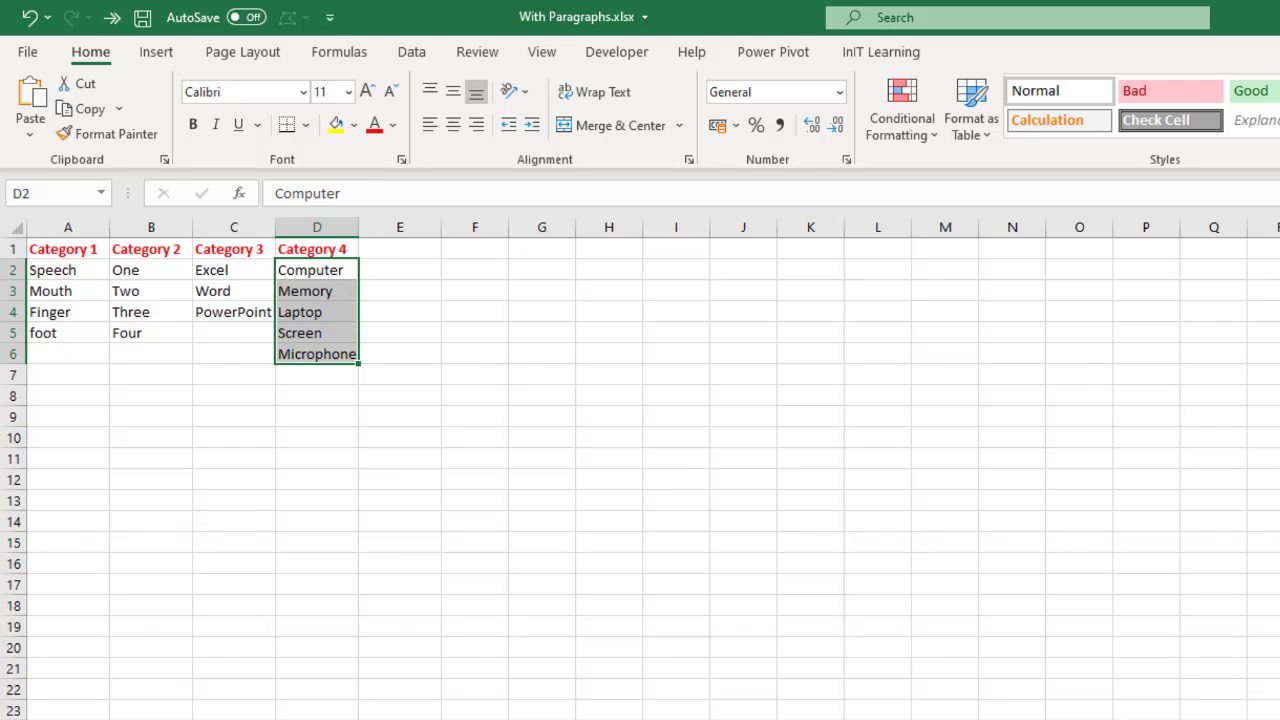
key("ctrl+Page_Down")
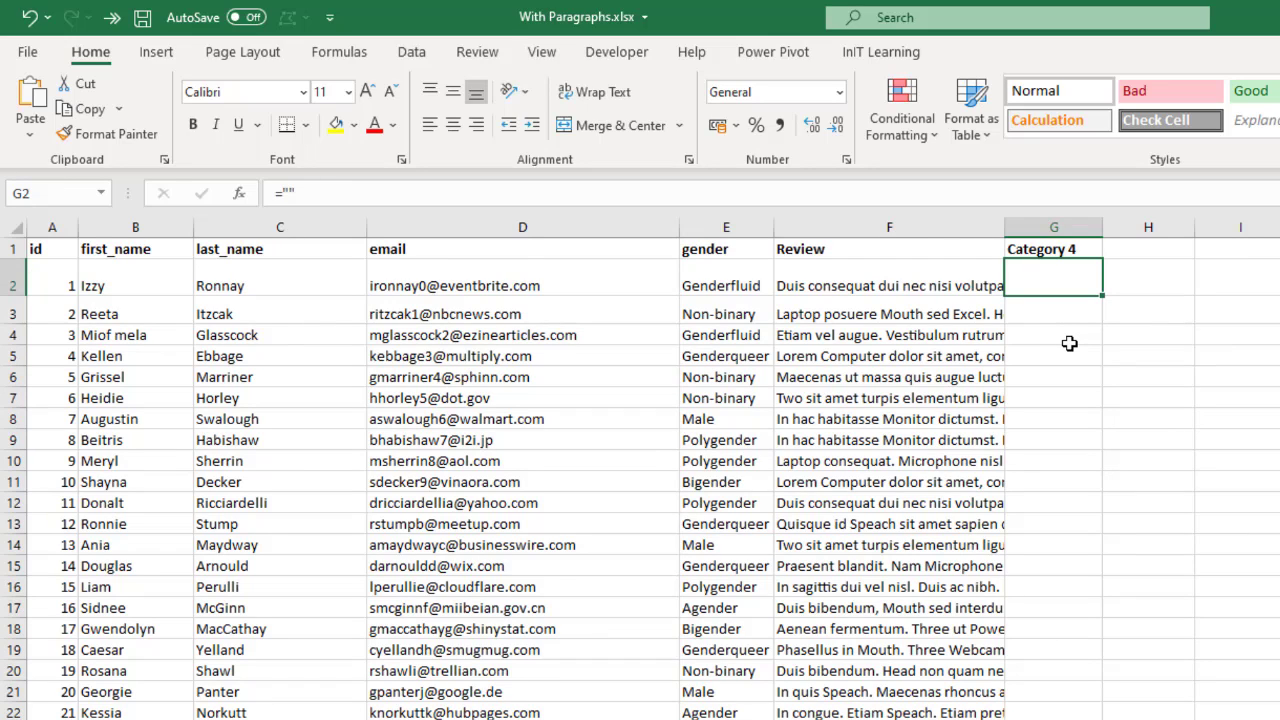
- Begin G2's formula as =COUNTIF(F2,"*"& with a leading wildcard criterion
type("=")
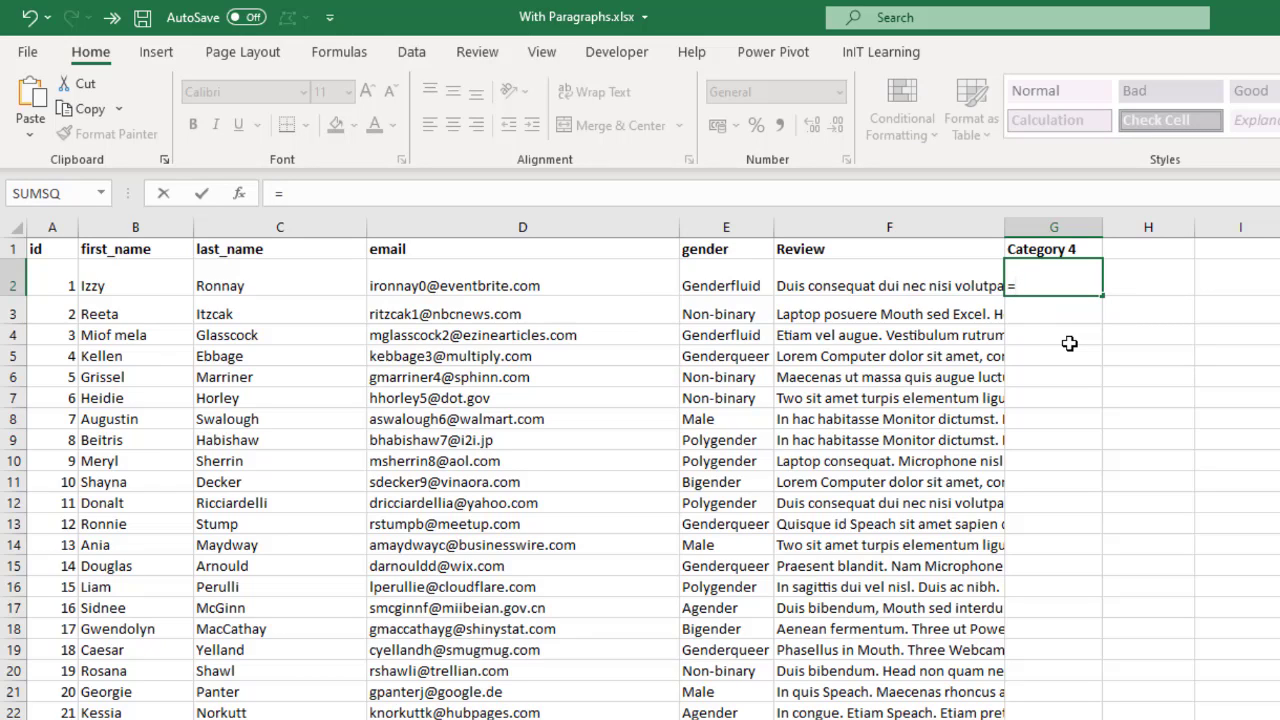
type("co")
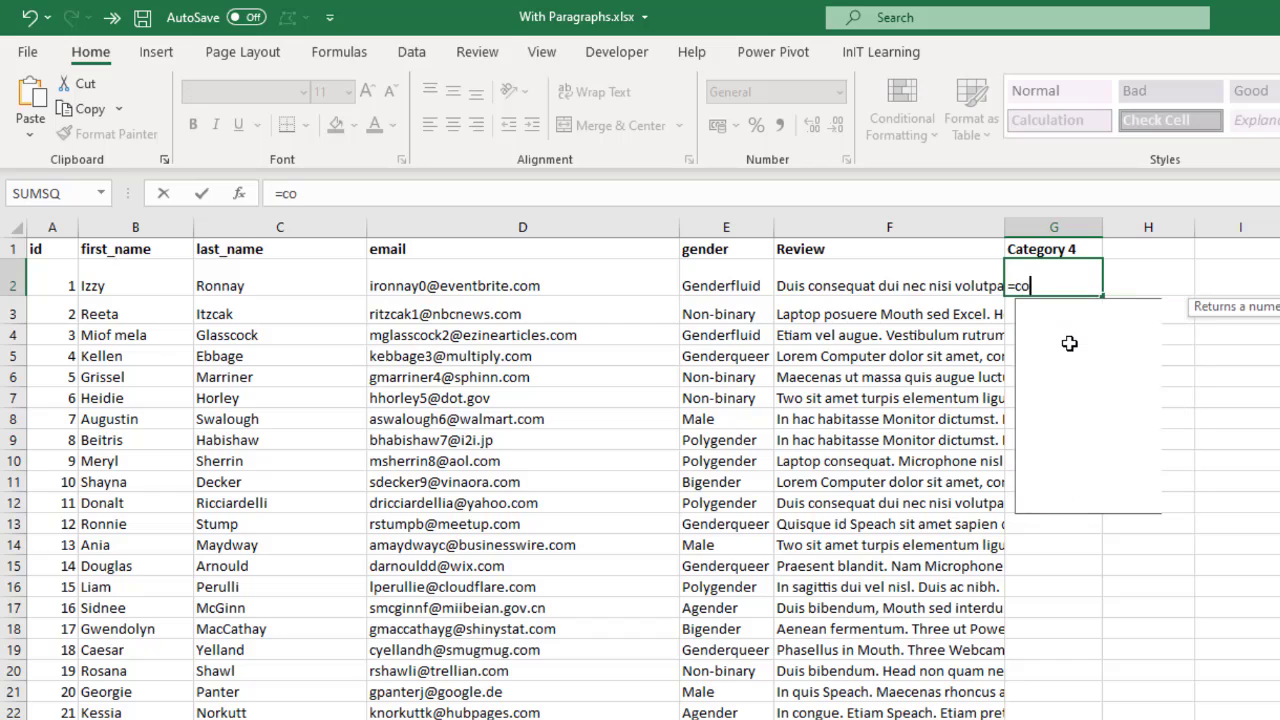
type("untif")
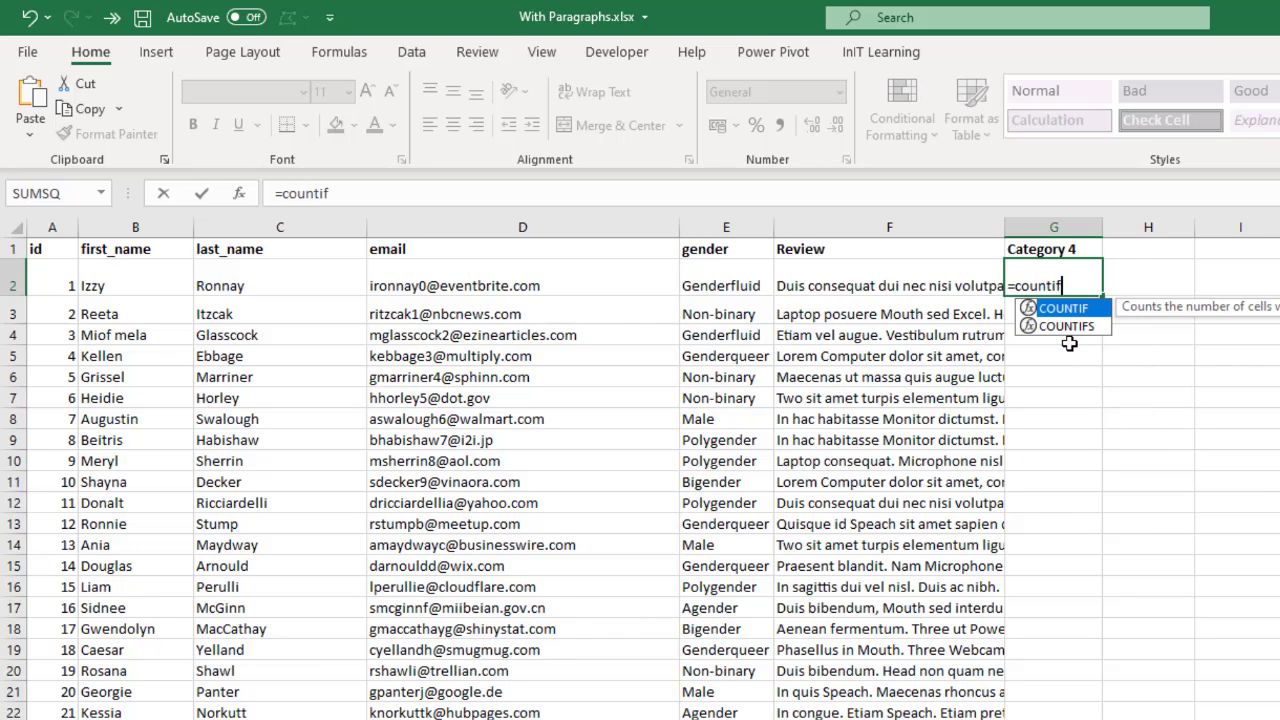
key("Tab")
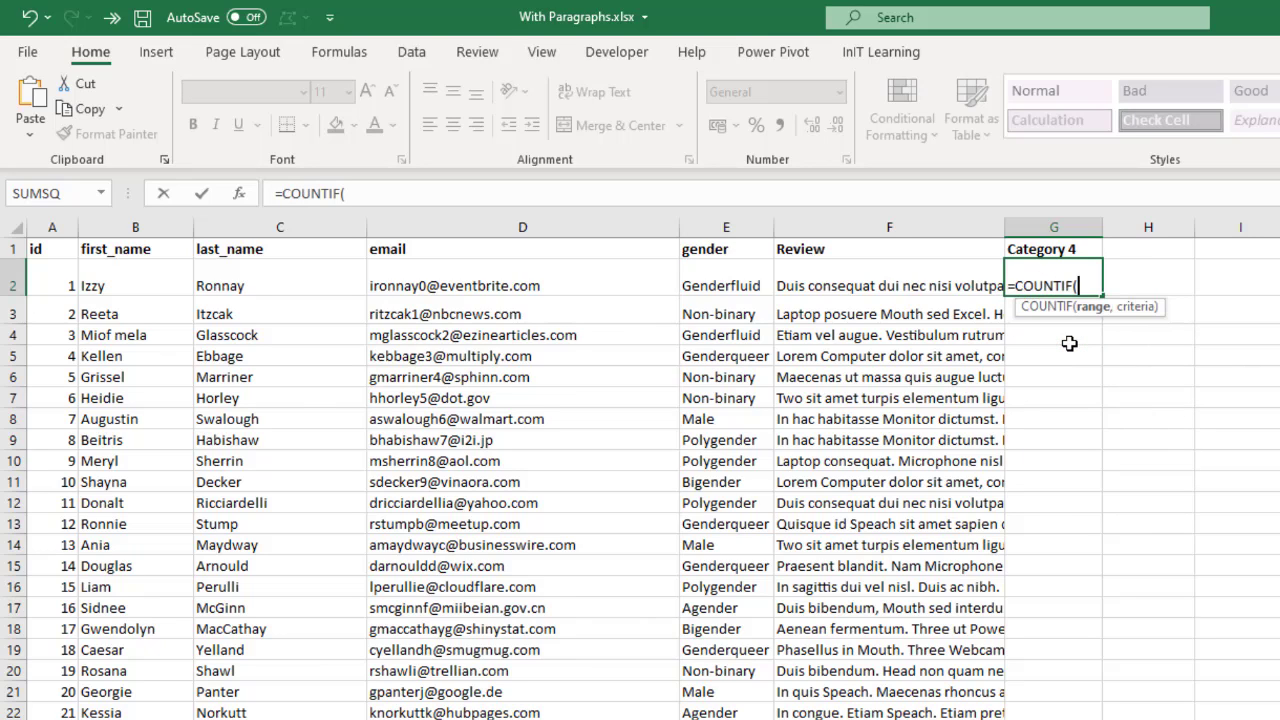
left_click(865, 277)
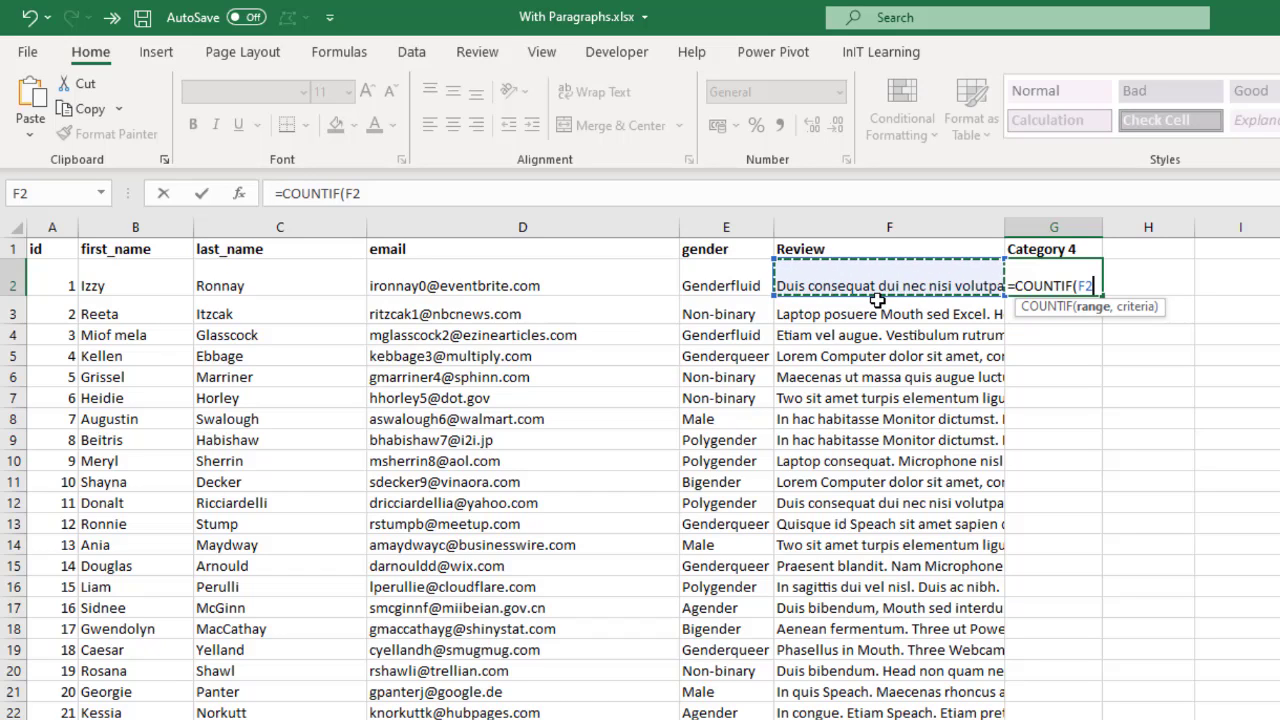
type(",\"*")
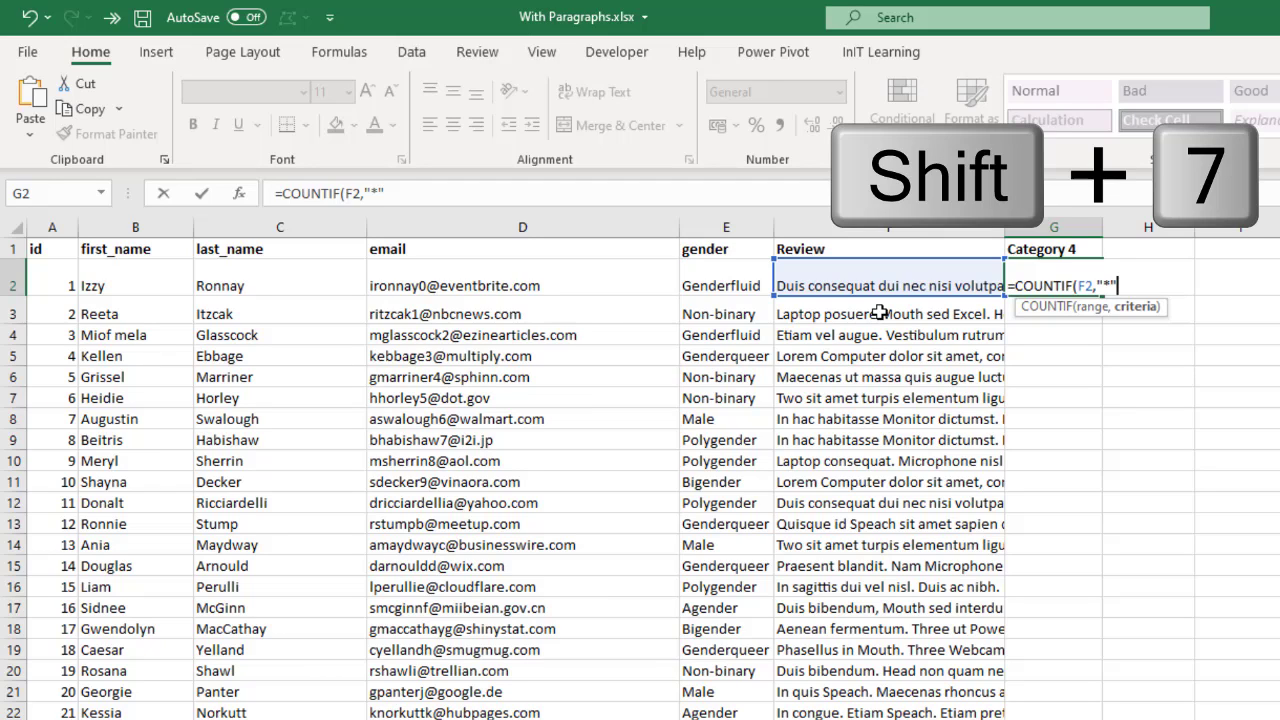
type("&")
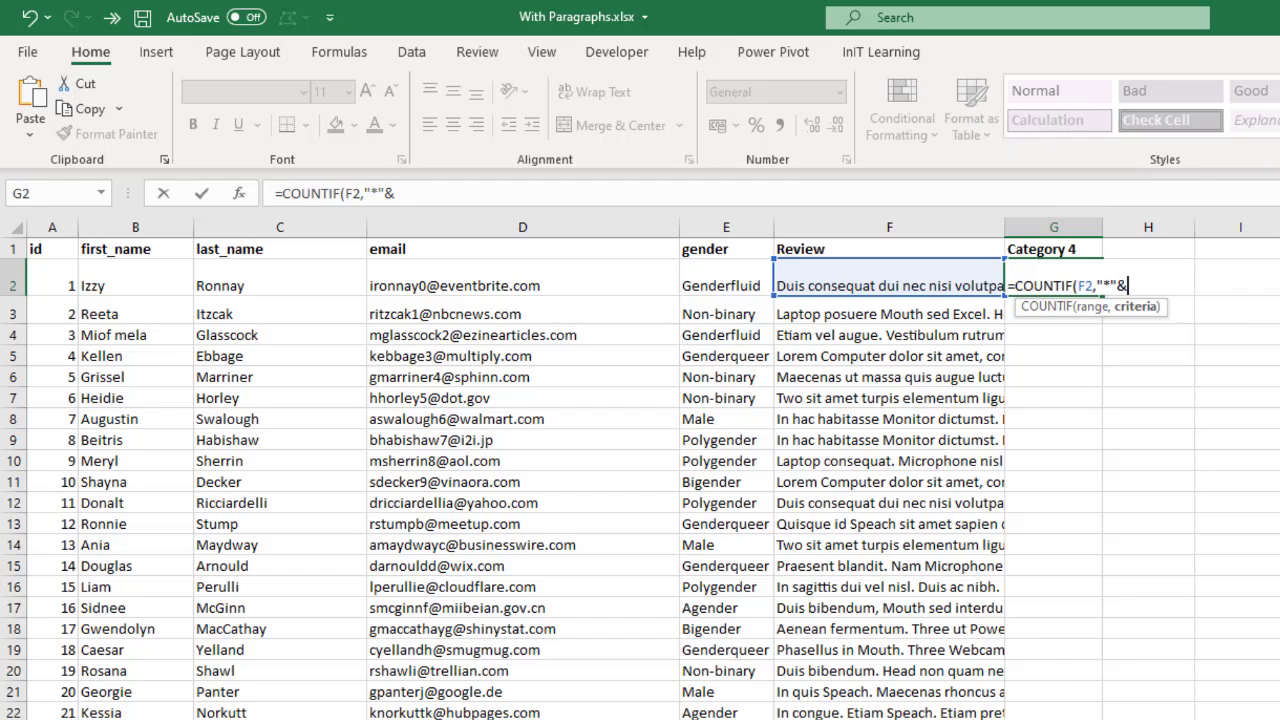
- Add the absolute keyword range Keywords!$D$2:$D$6 and a trailing &"*") to the criteria
key("ctrl+Page_Down")
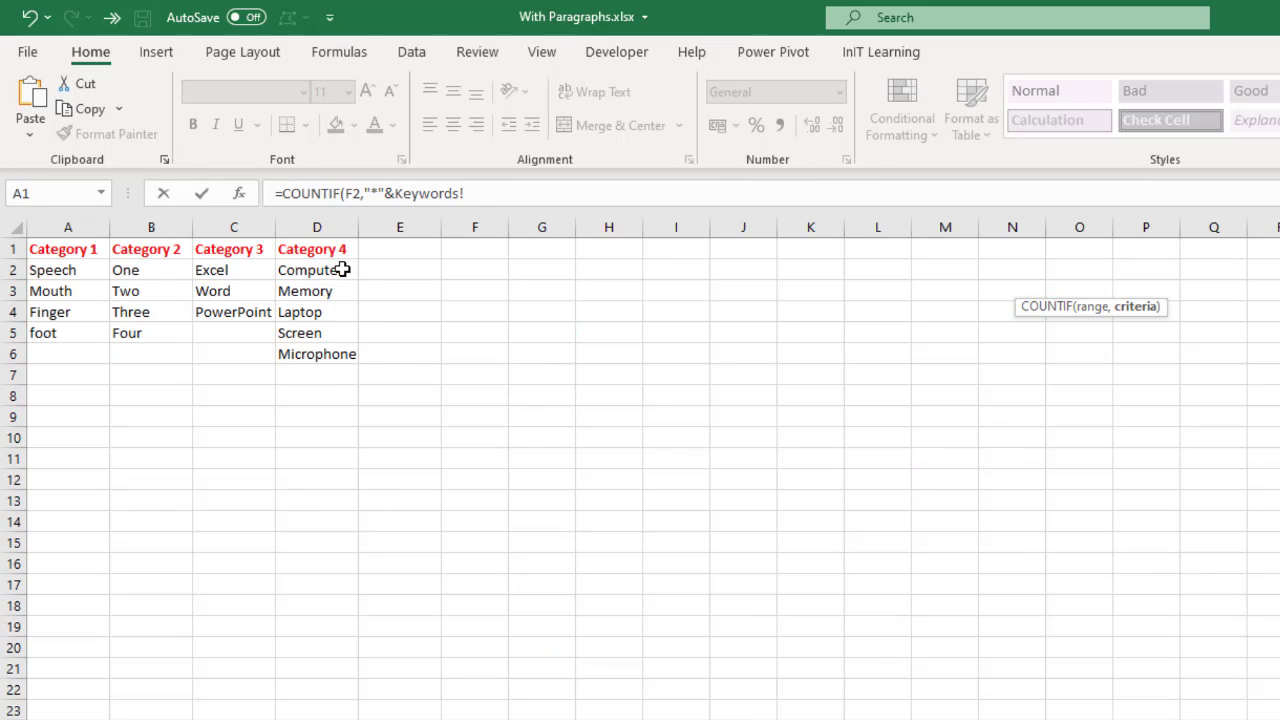
left_click_drag(342, 270, 318, 303)
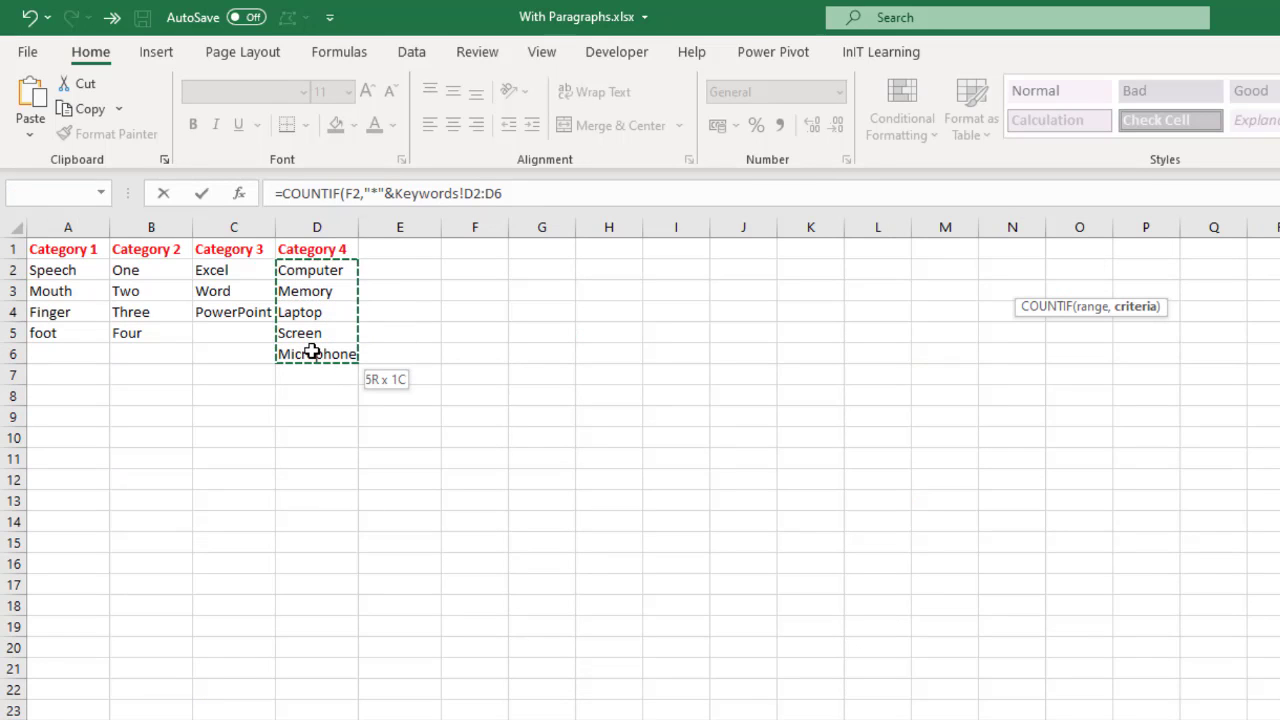
left_click_drag(313, 352, 313, 352)
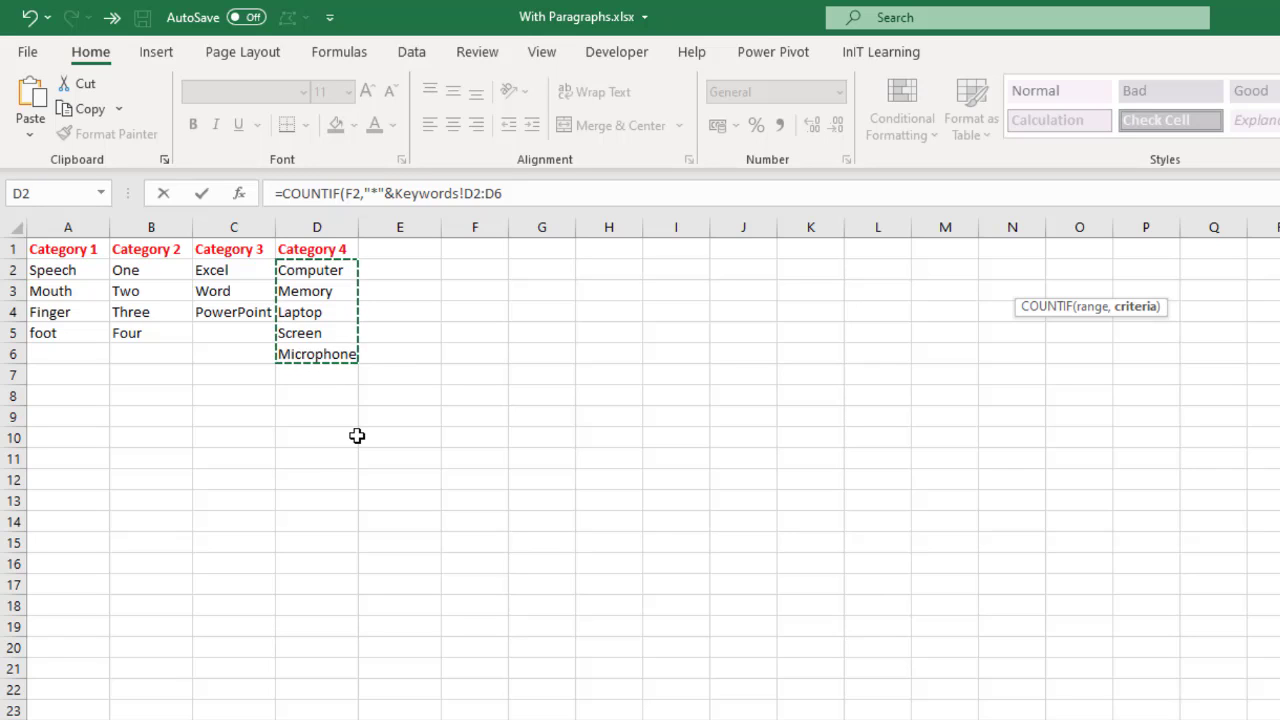
key("F4")
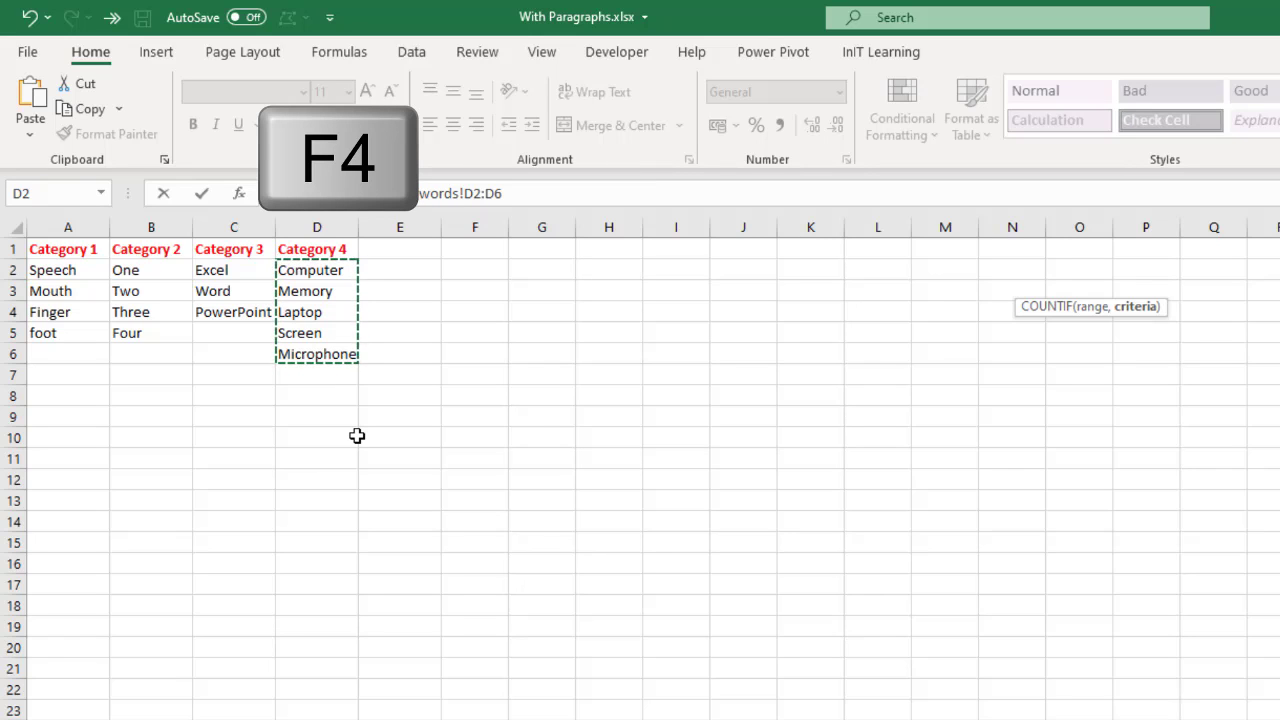
key("F4")
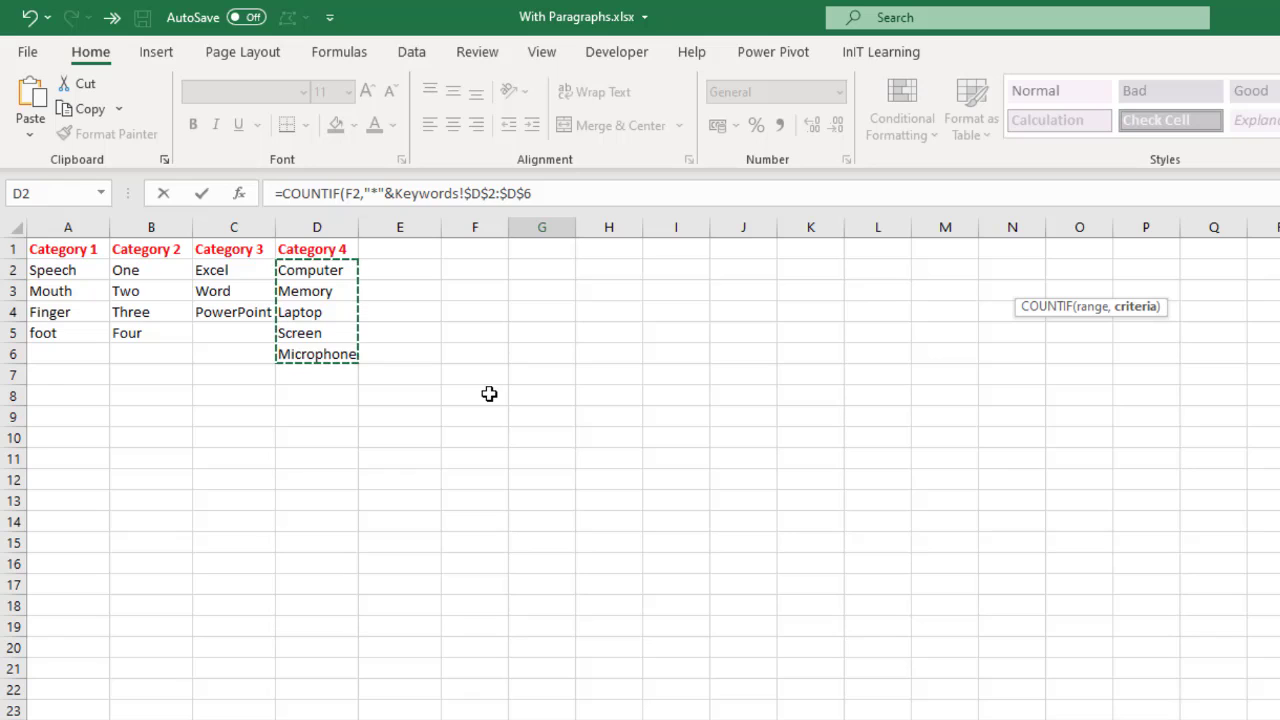
type("&")
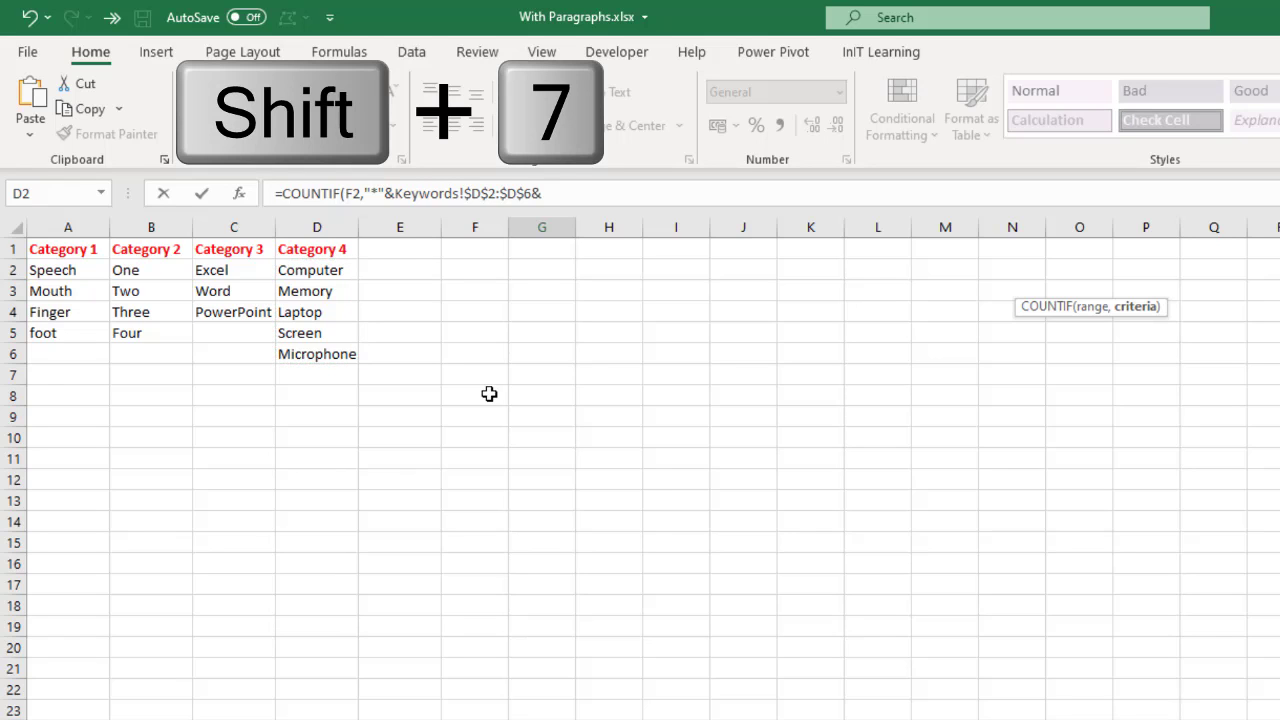
type("\"*\"")
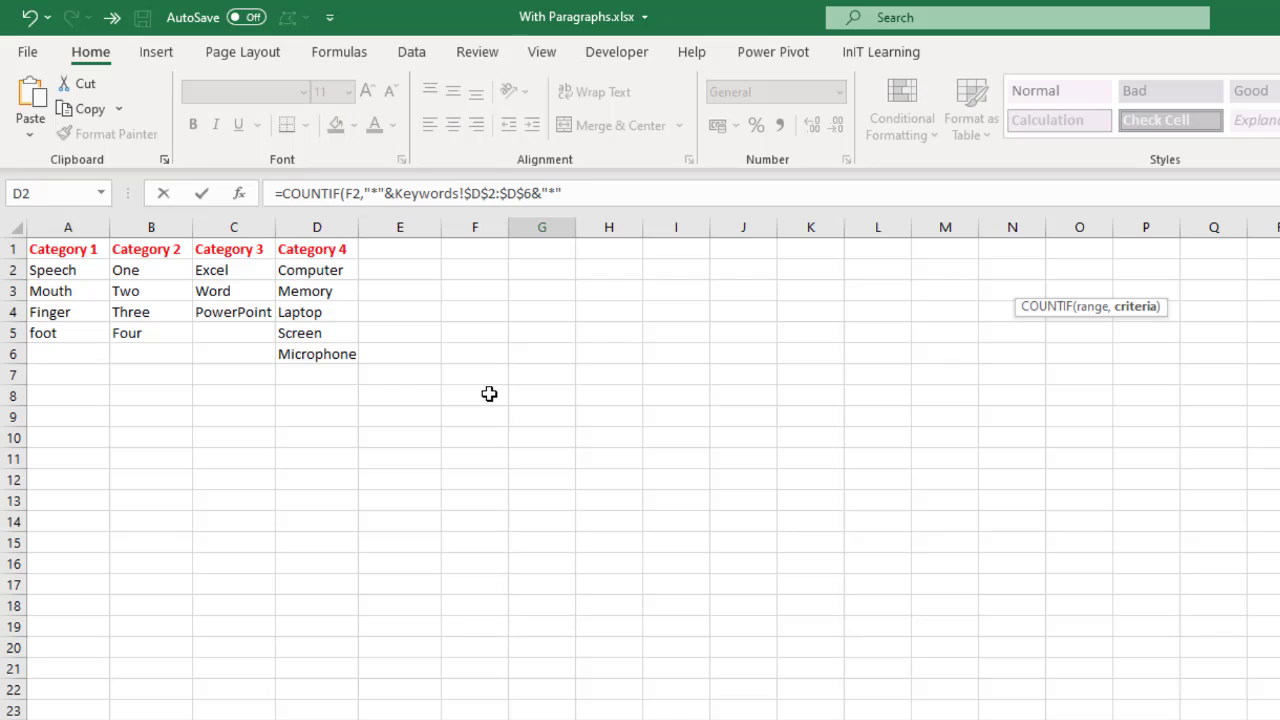
type(")")
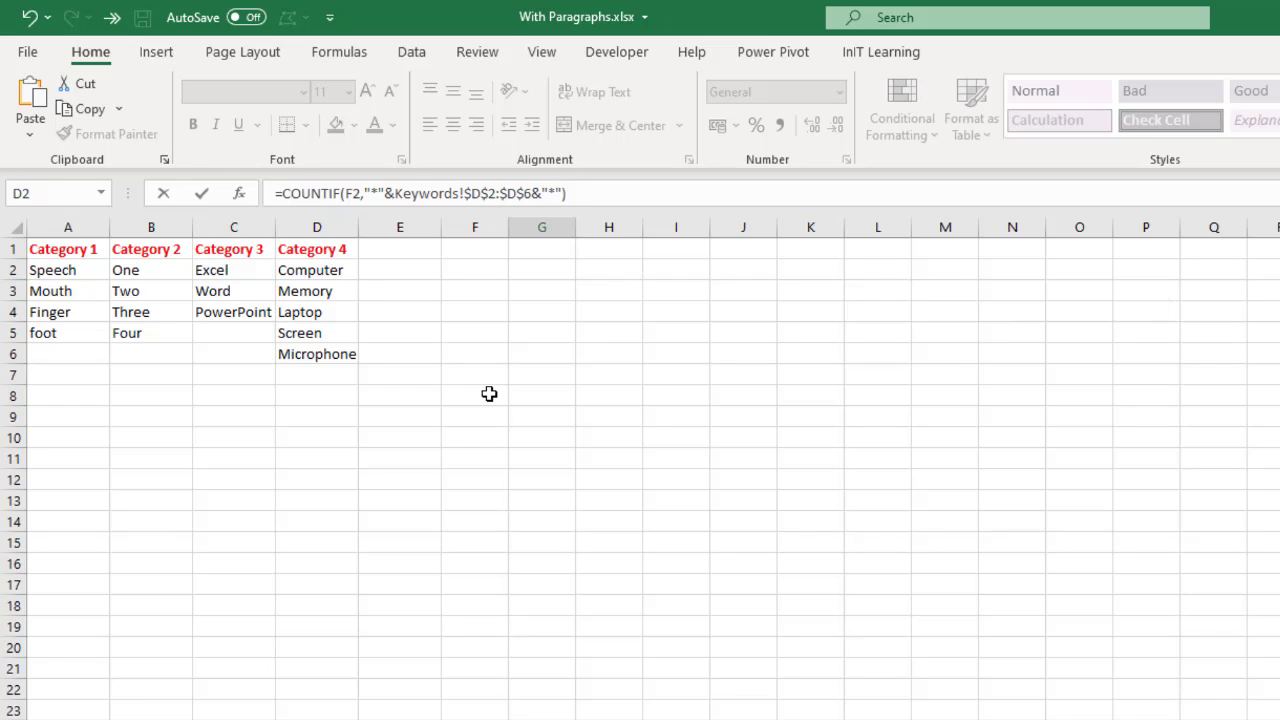
- Commit =COUNTIF(F2,"*"&Keywords!$D$2:$D$6&"*") in G2 and reselect it to see the #SPILL! error
key("Return")
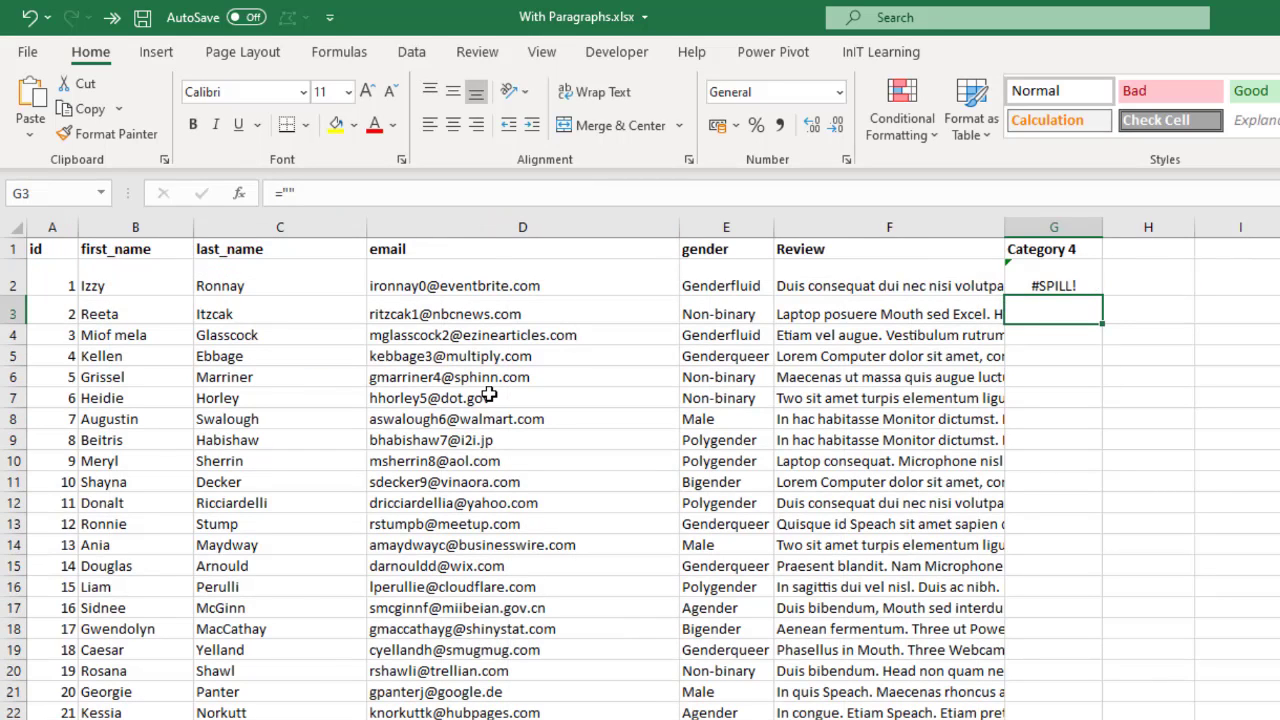
left_click(1074, 285)
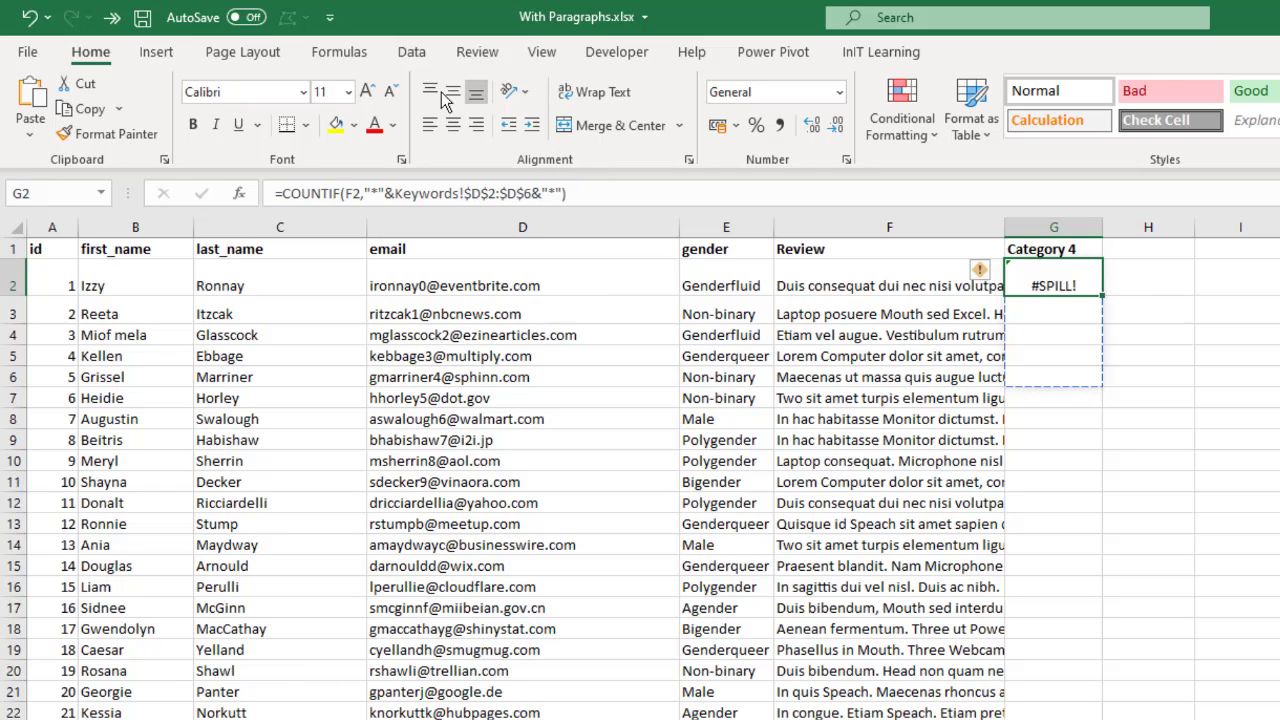
- Wrap G2's COUNTIF in OR( ) so it returns FALSE instead of #SPILL!
key("F2")
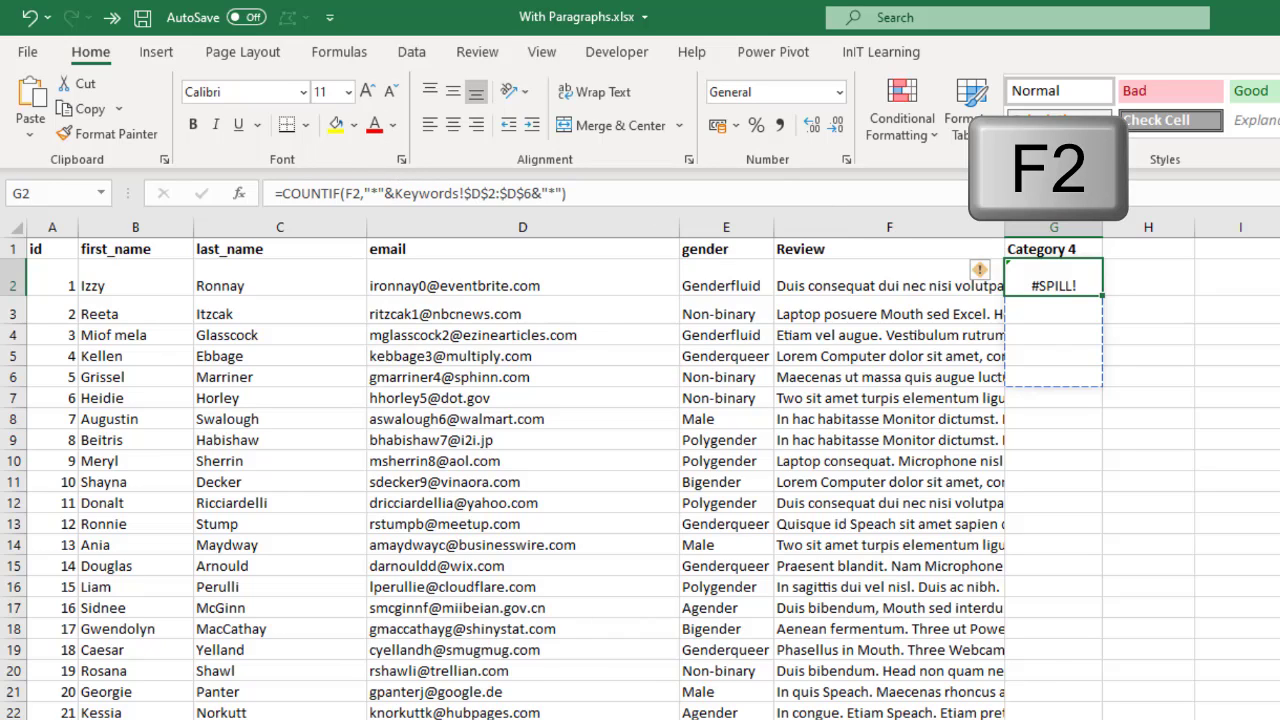
key("F2")
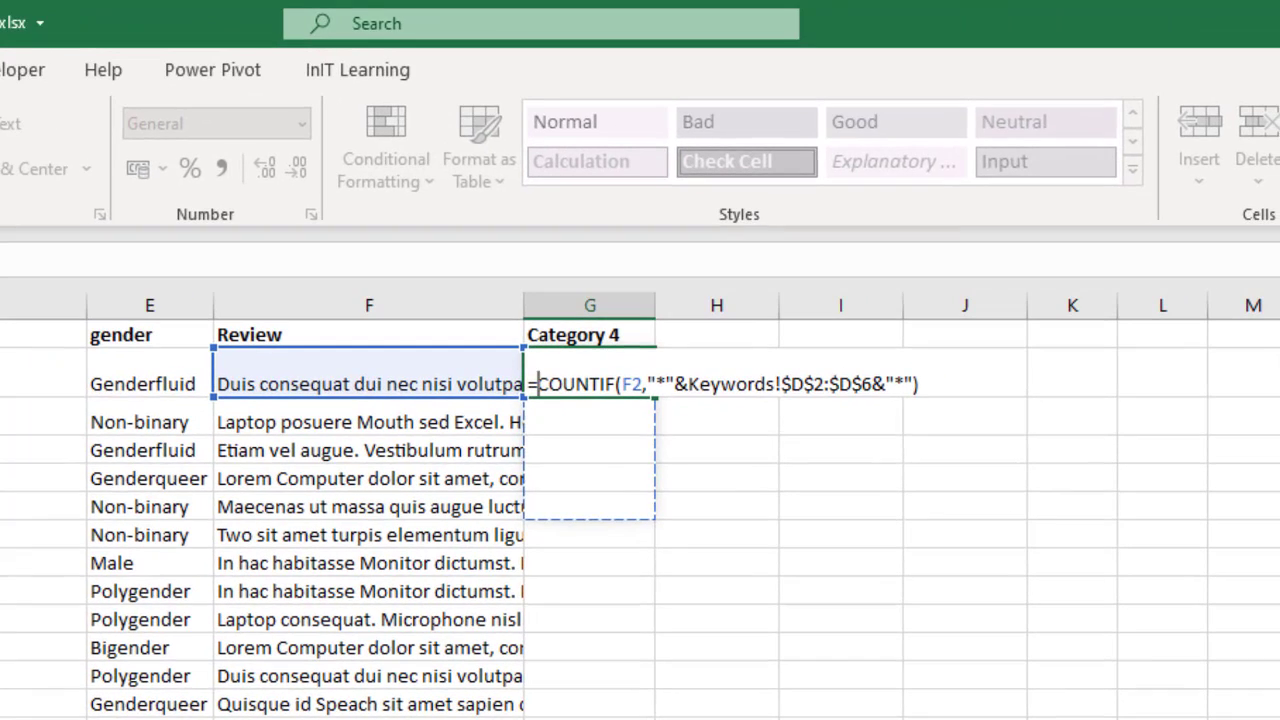
type("o")
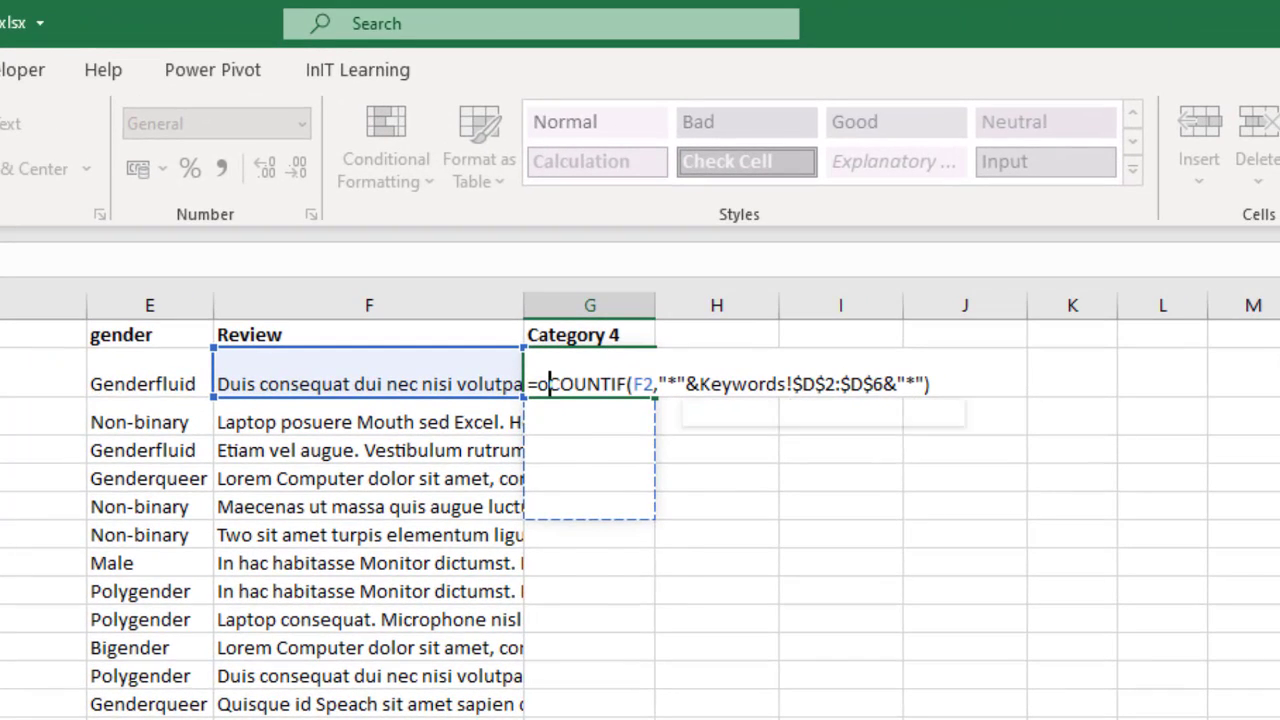
type("r")
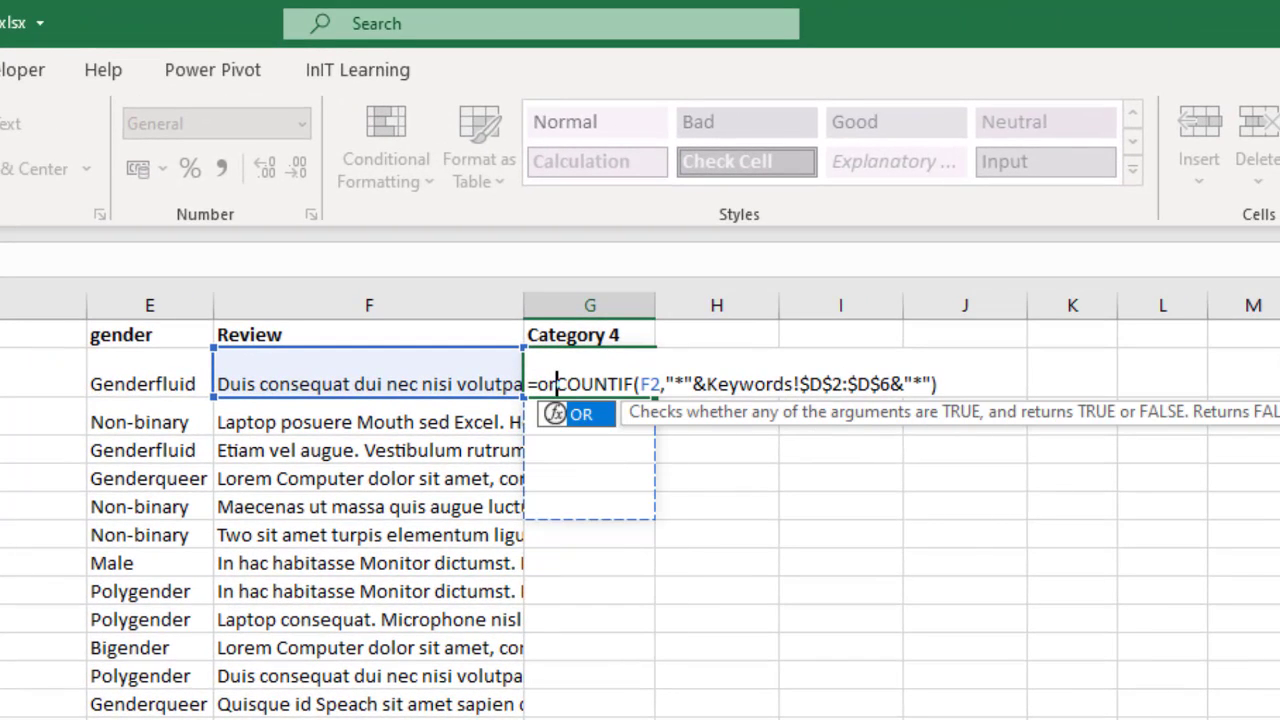
type("(")
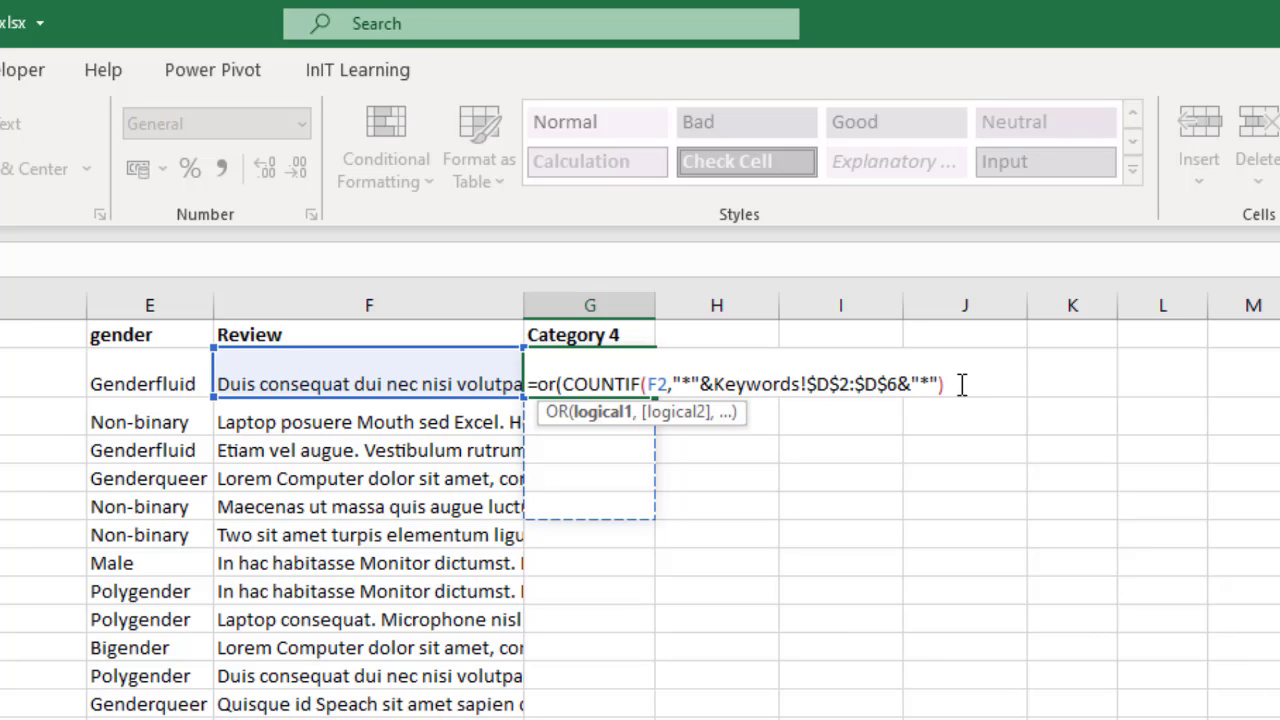
type(")")
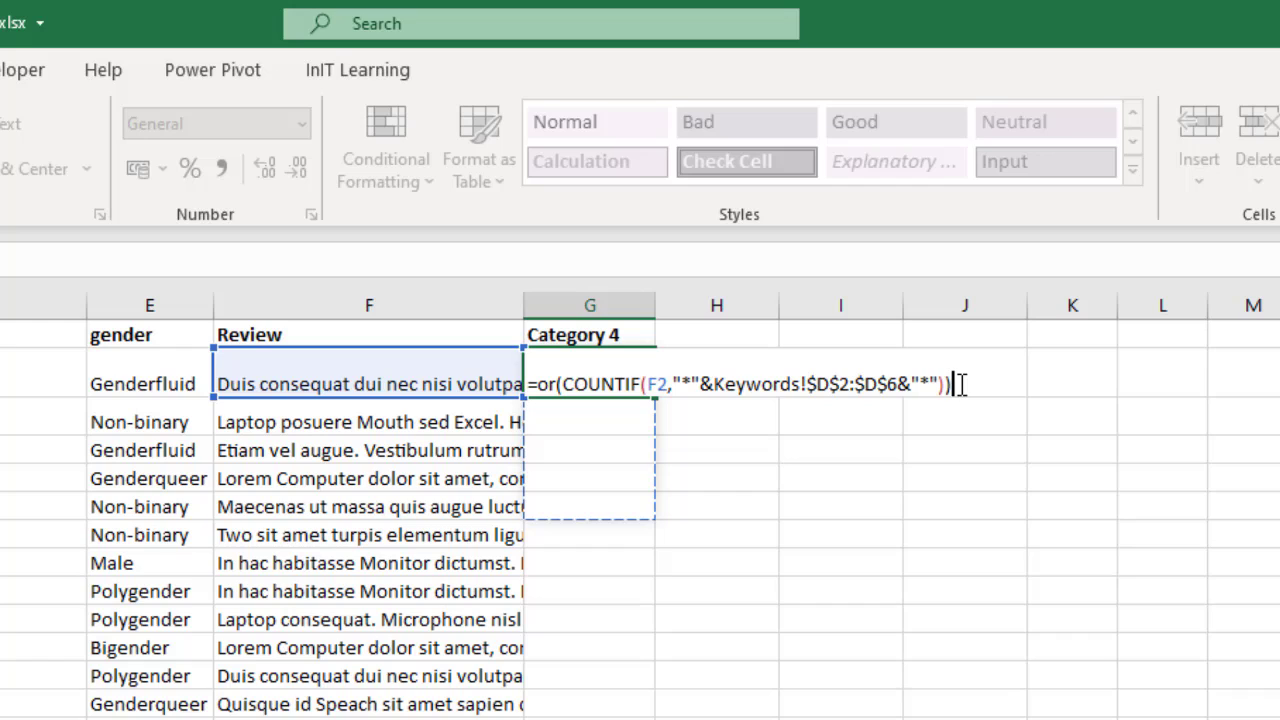
key("Return")
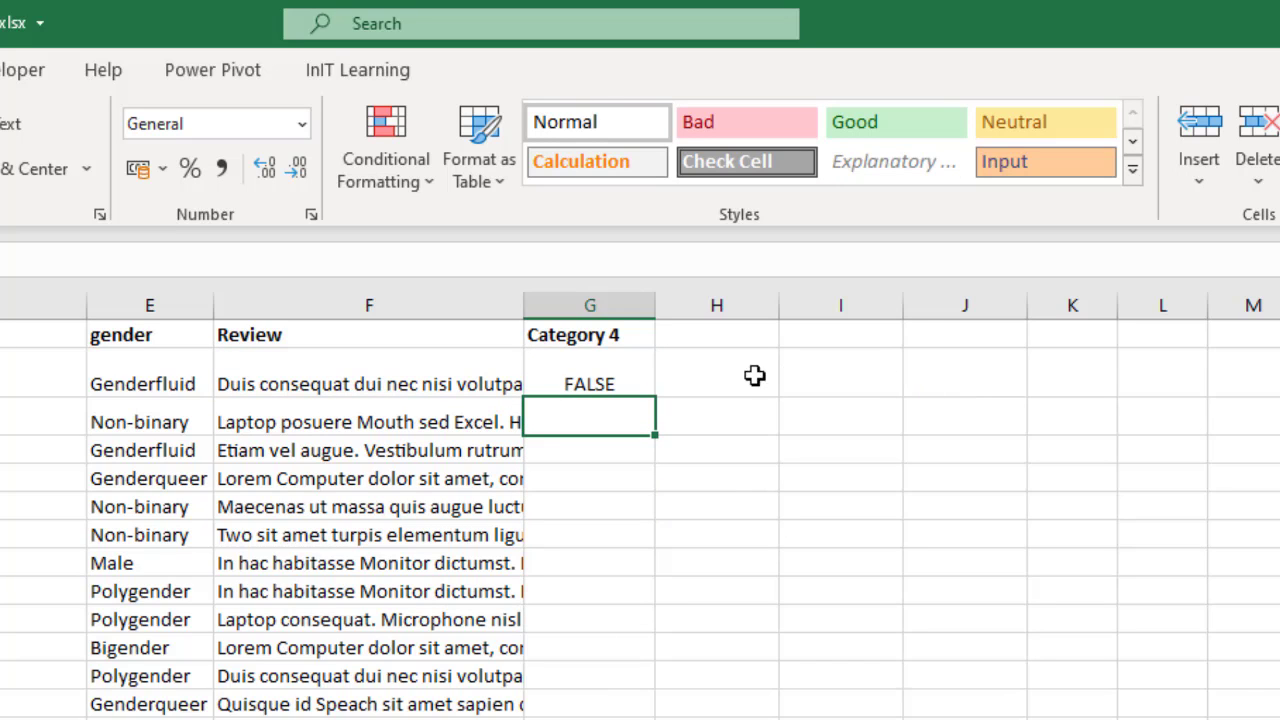
left_click(621, 376)
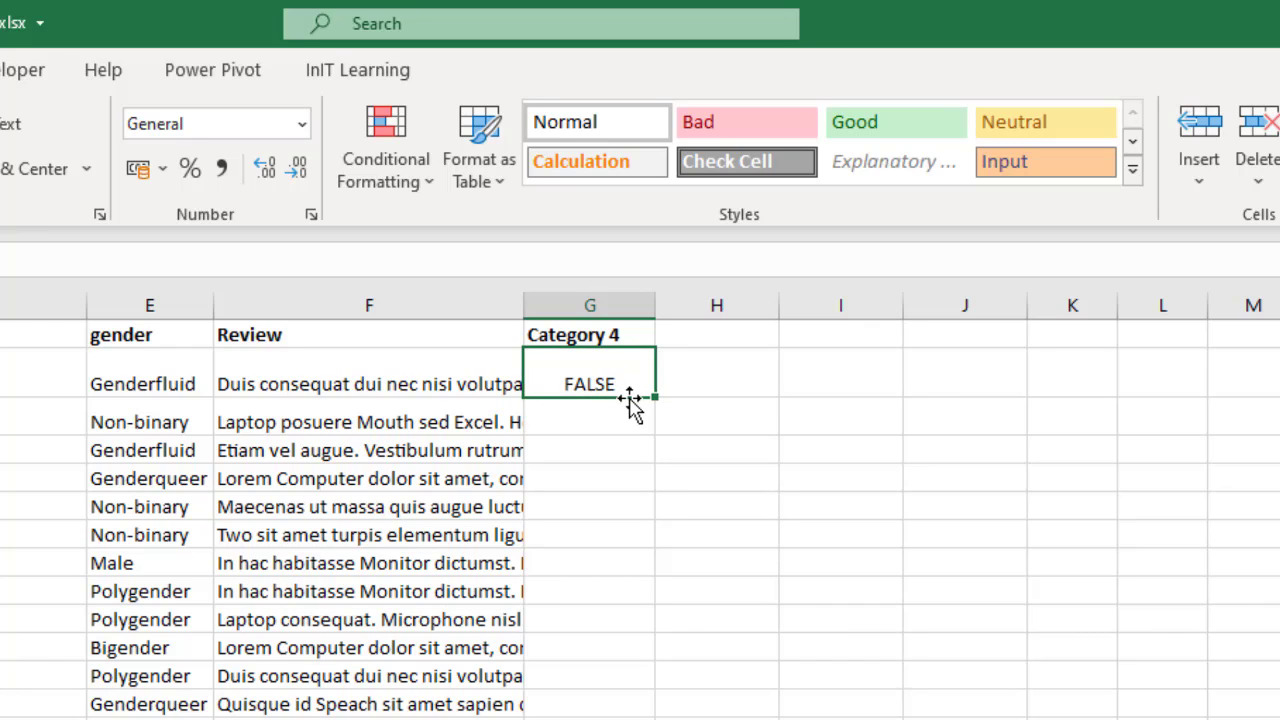
- Wrap G2's OR formula in IF(...,"Yes","No") to return Yes or No
key("F2")
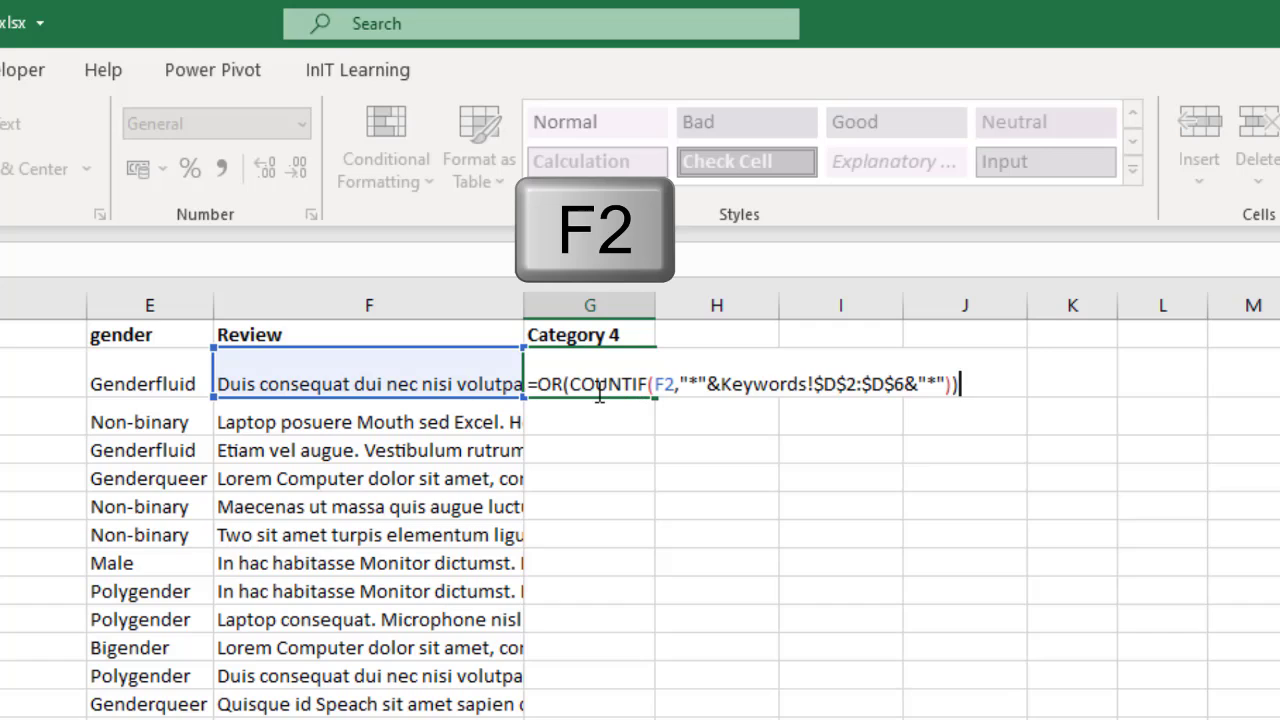
left_click(537, 384)
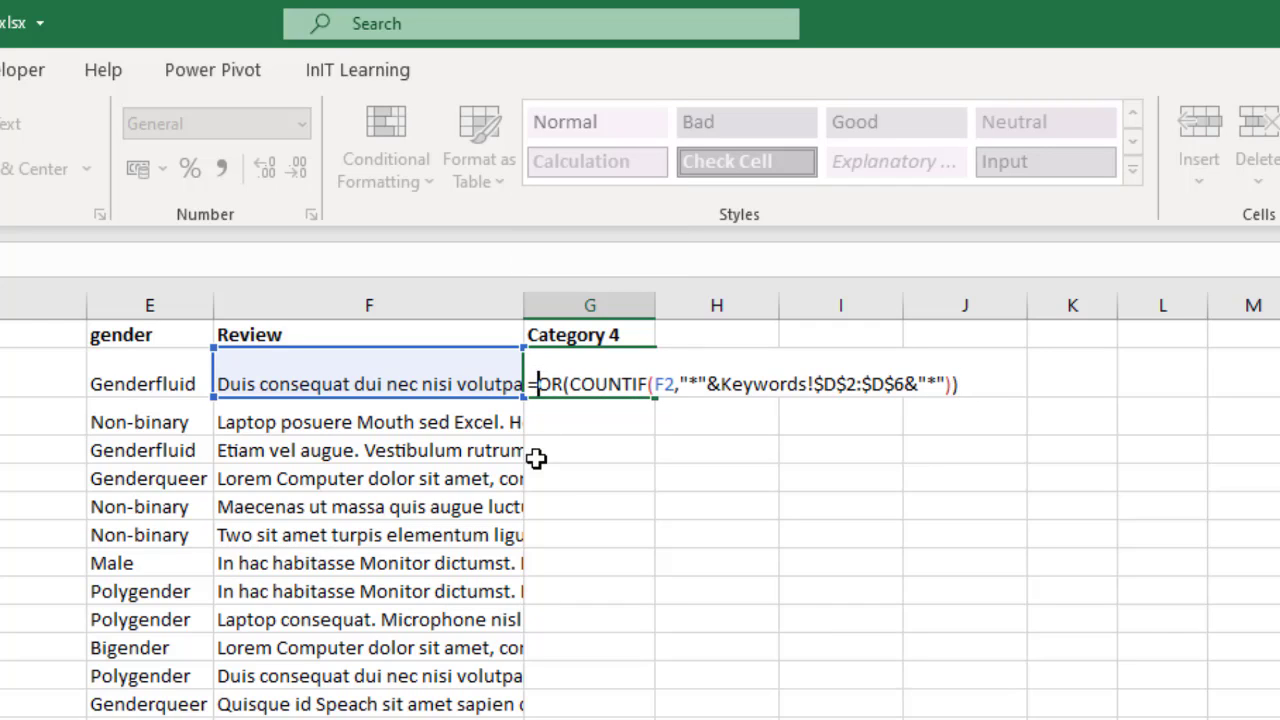
type("if")
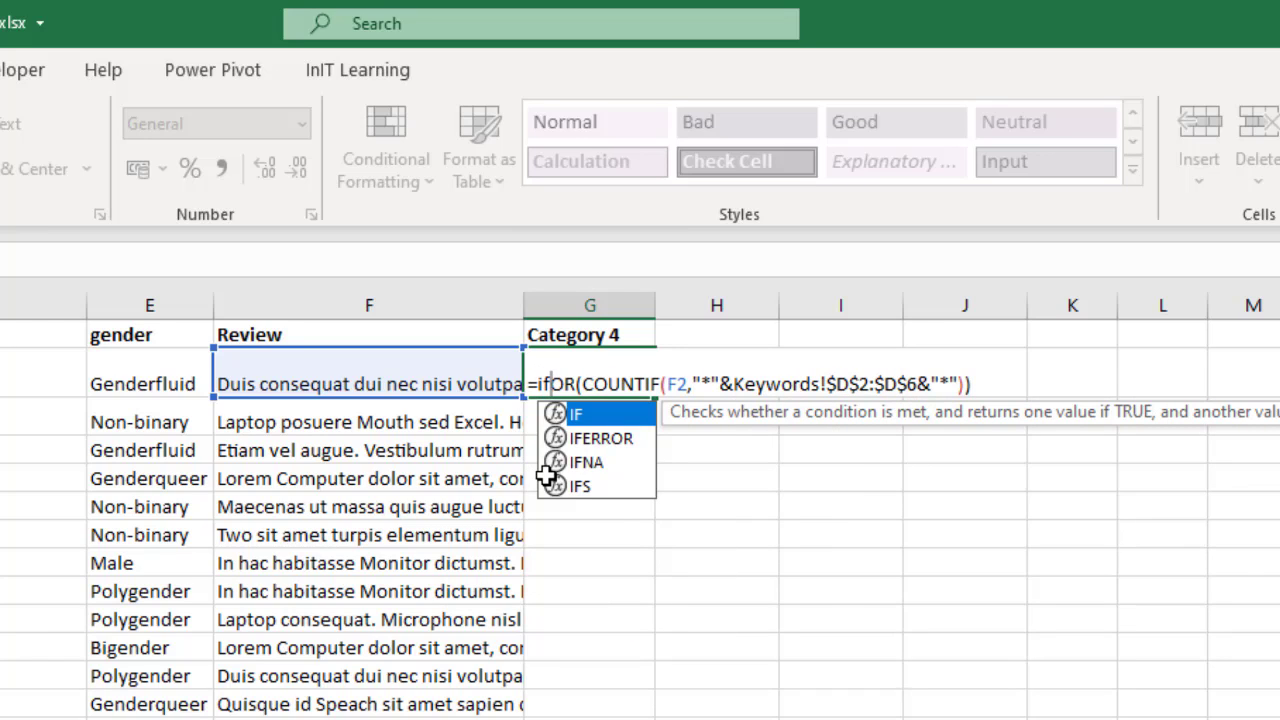
type("(")
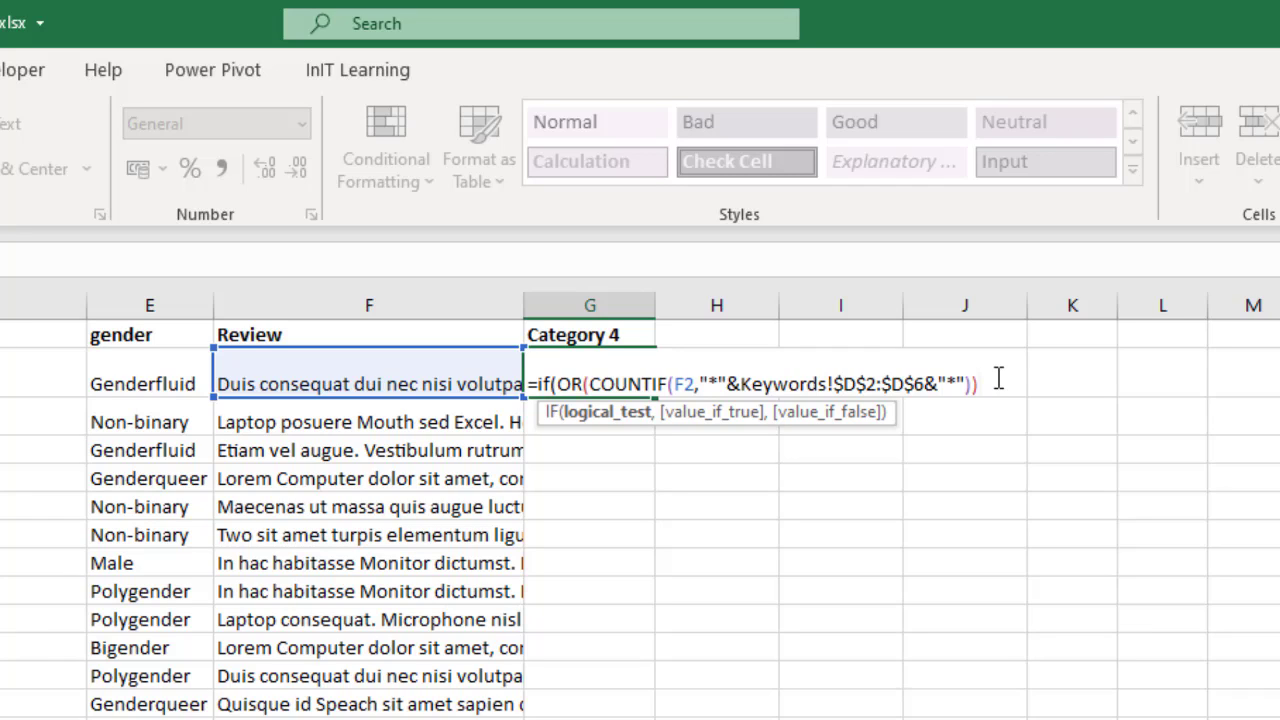
type(",")
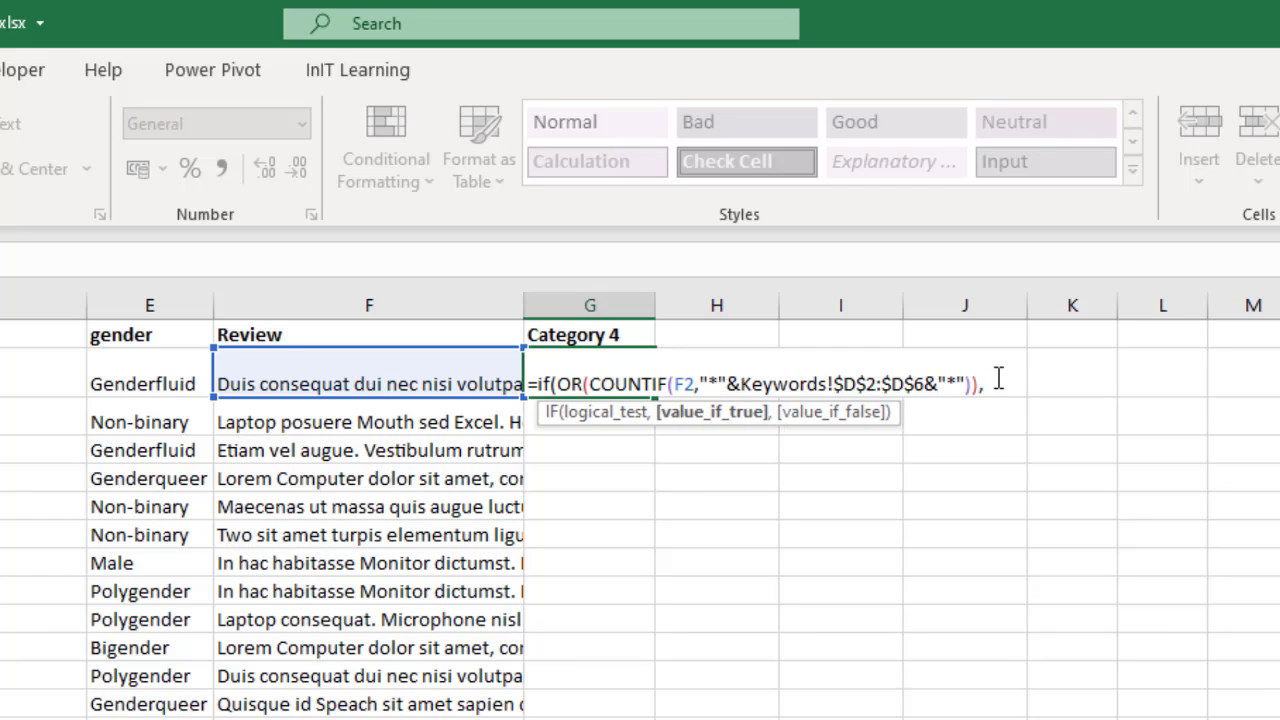
type("\"Yes\",")
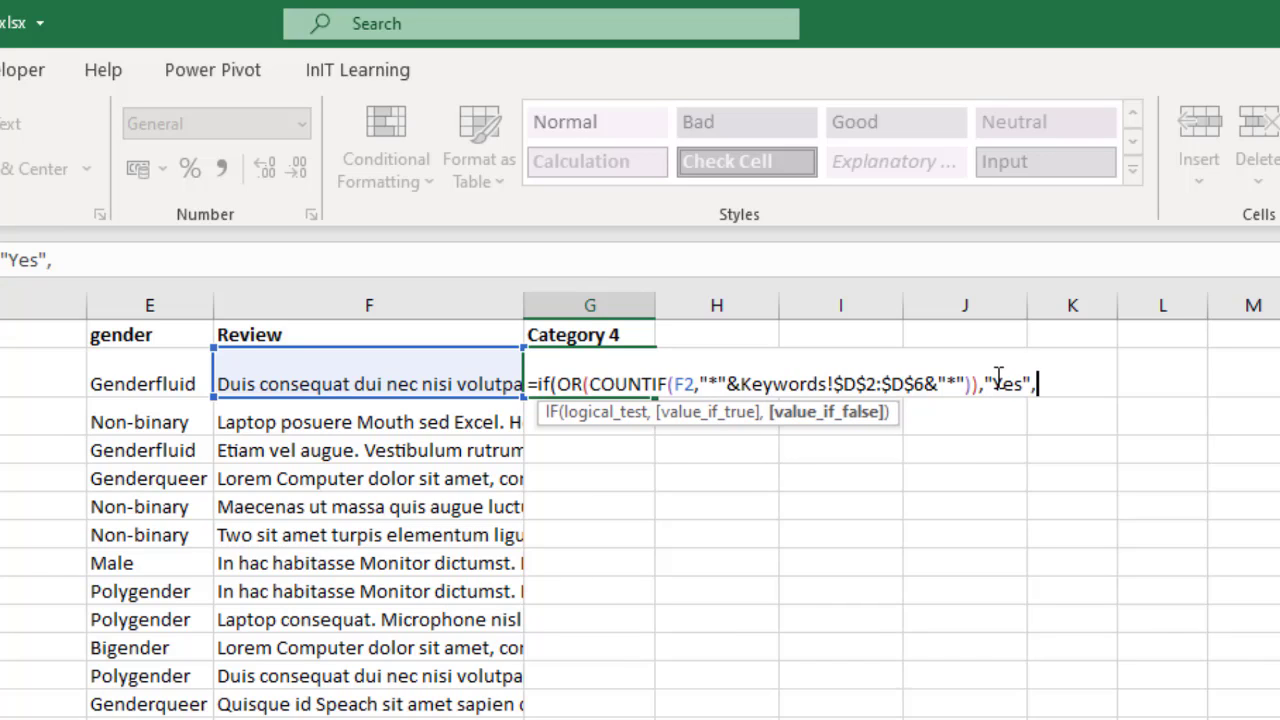
type("\"No\"")
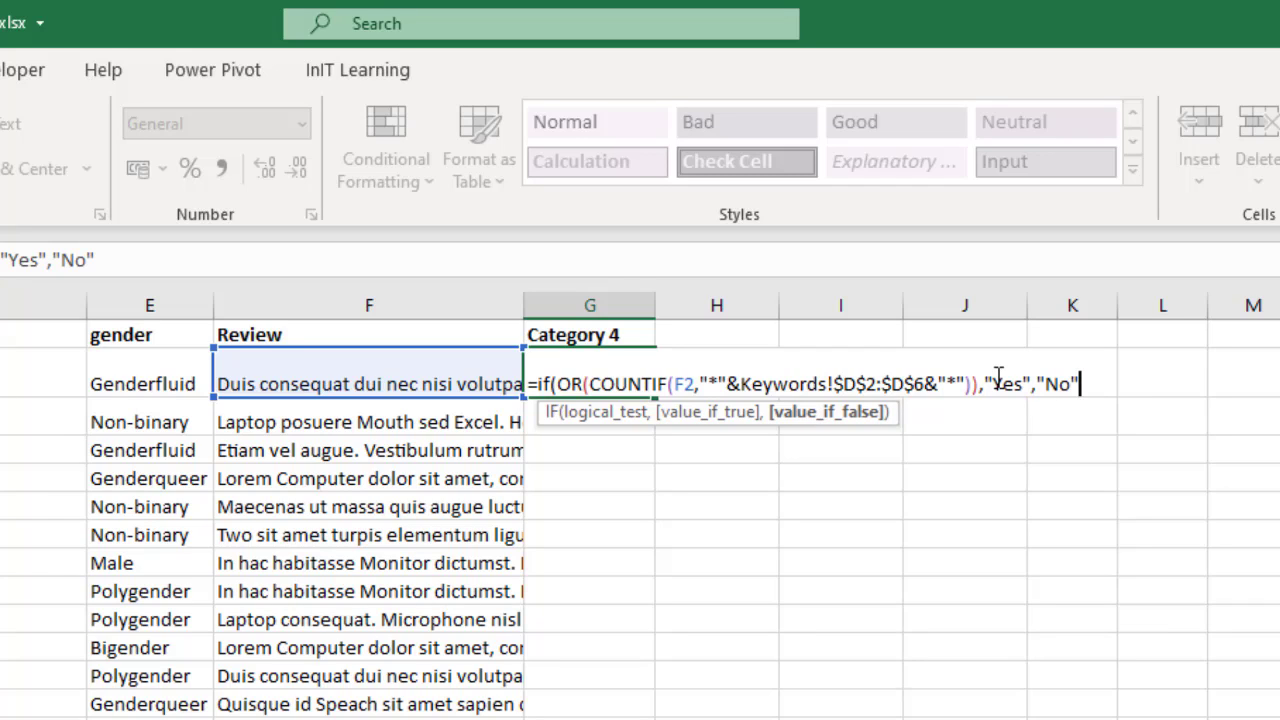
type(")")
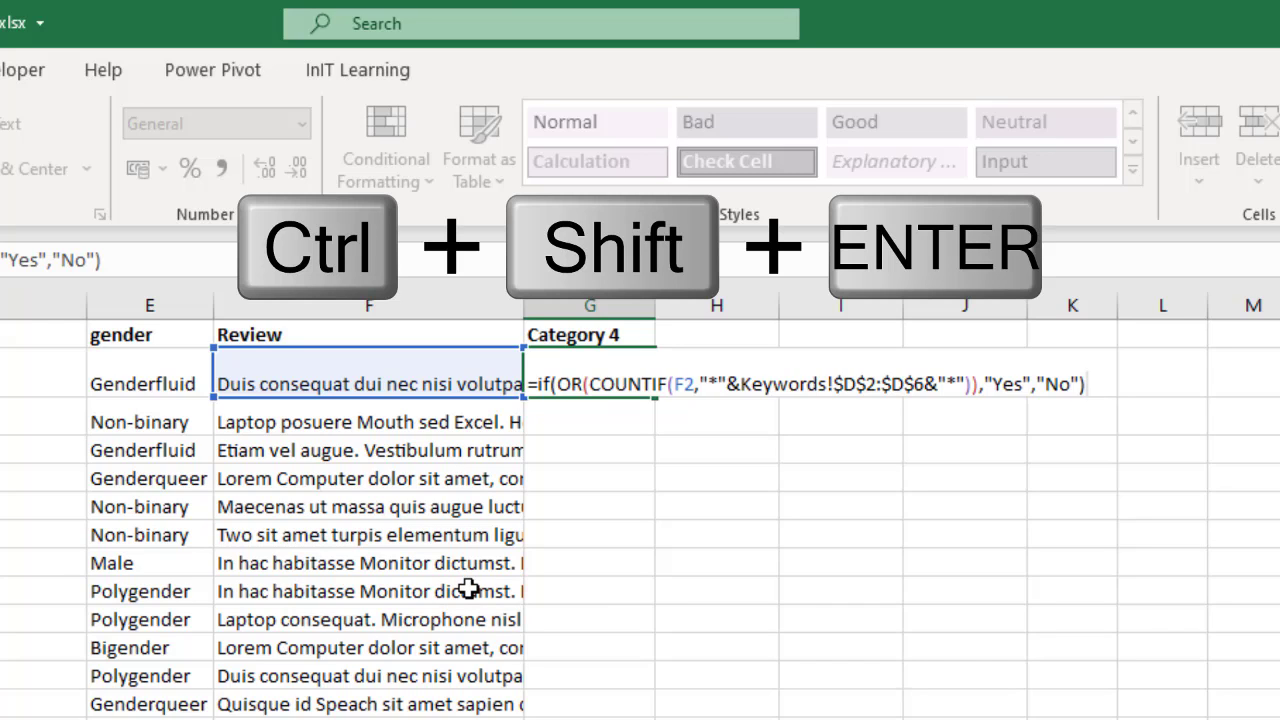
- Commit the IF formula as an array formula and fill it down the Category 4 column
key("ctrl+shift+Return")
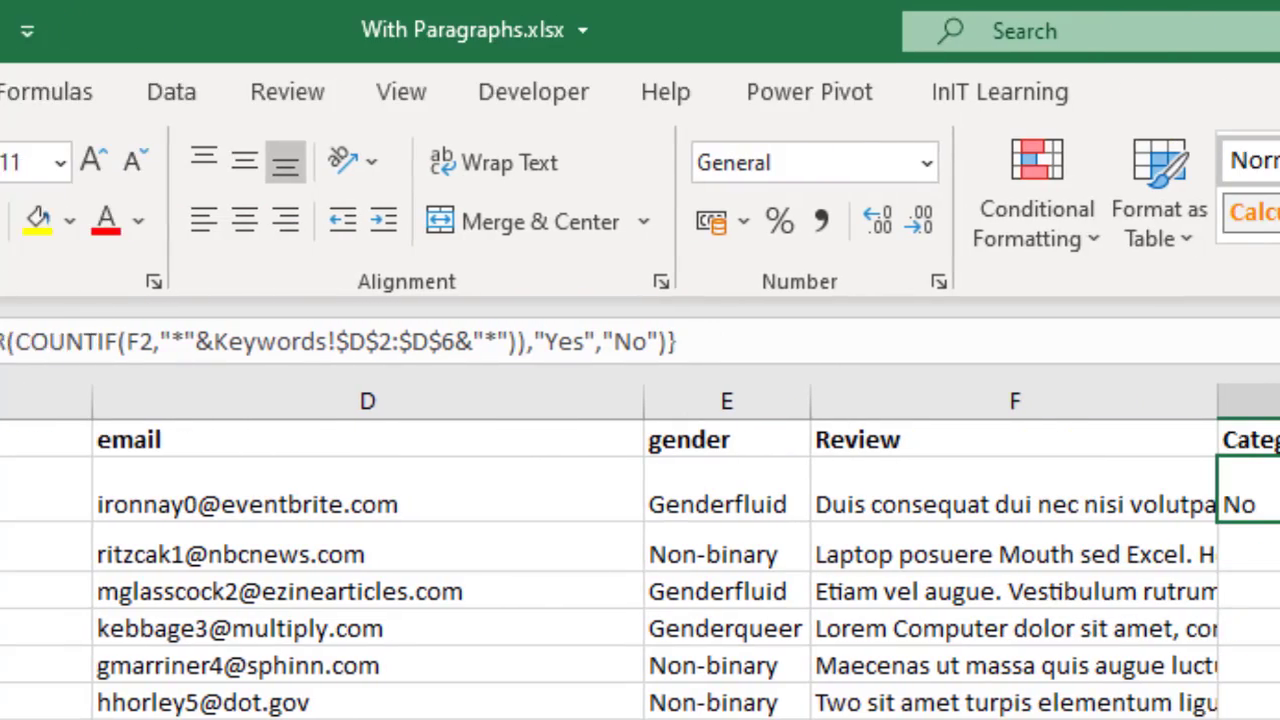
double_click(788, 523)
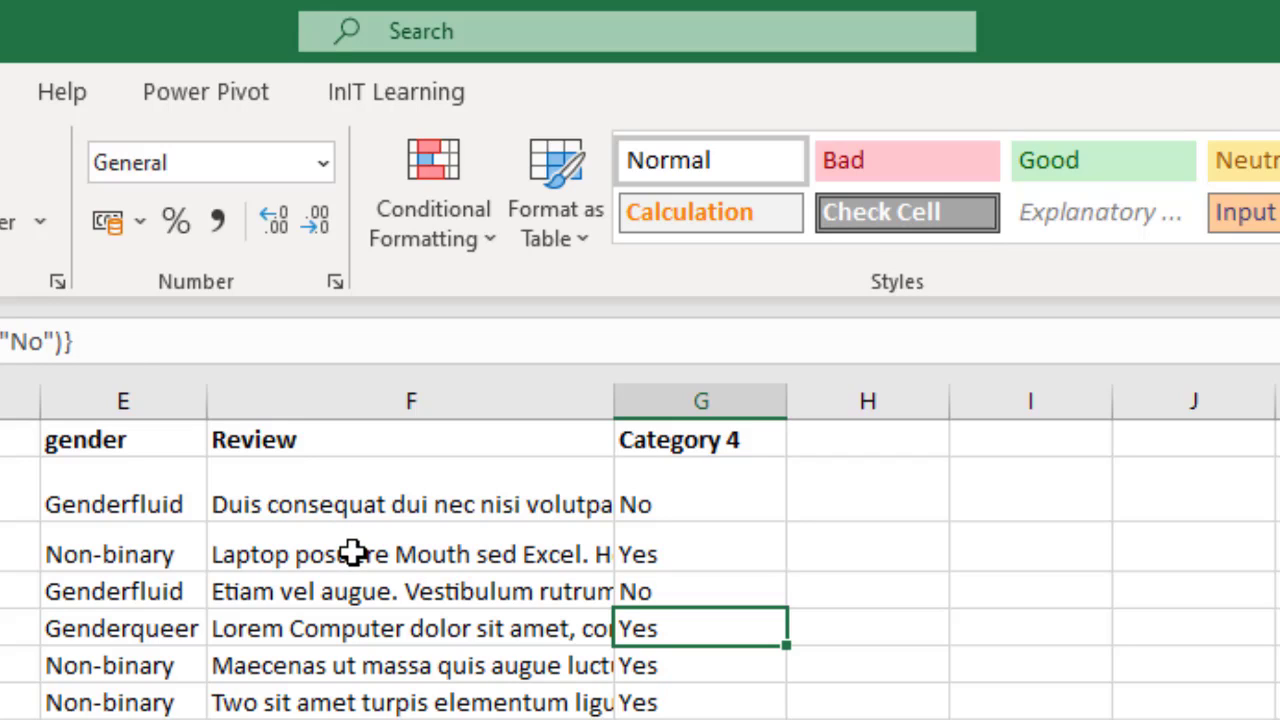
- Copy review F3's full text and paste it into a blank Word document
left_click(353, 552)
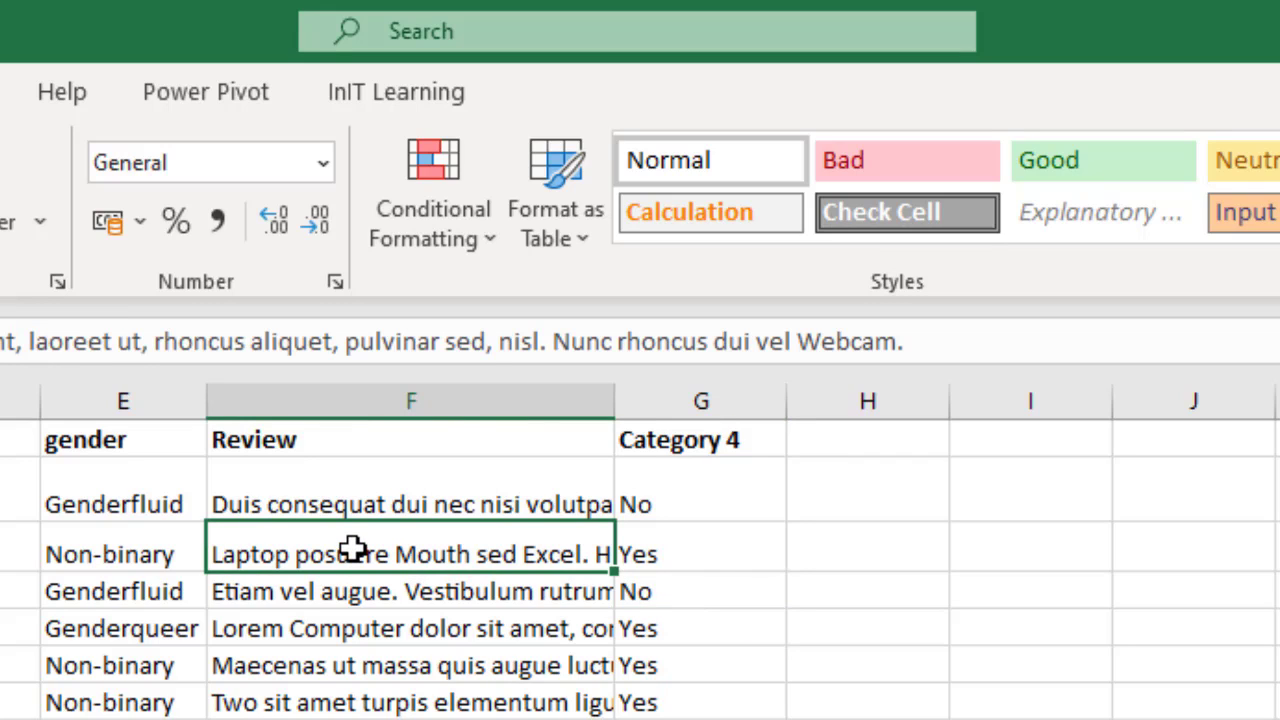
left_click_drag(980, 344, 449, 383)
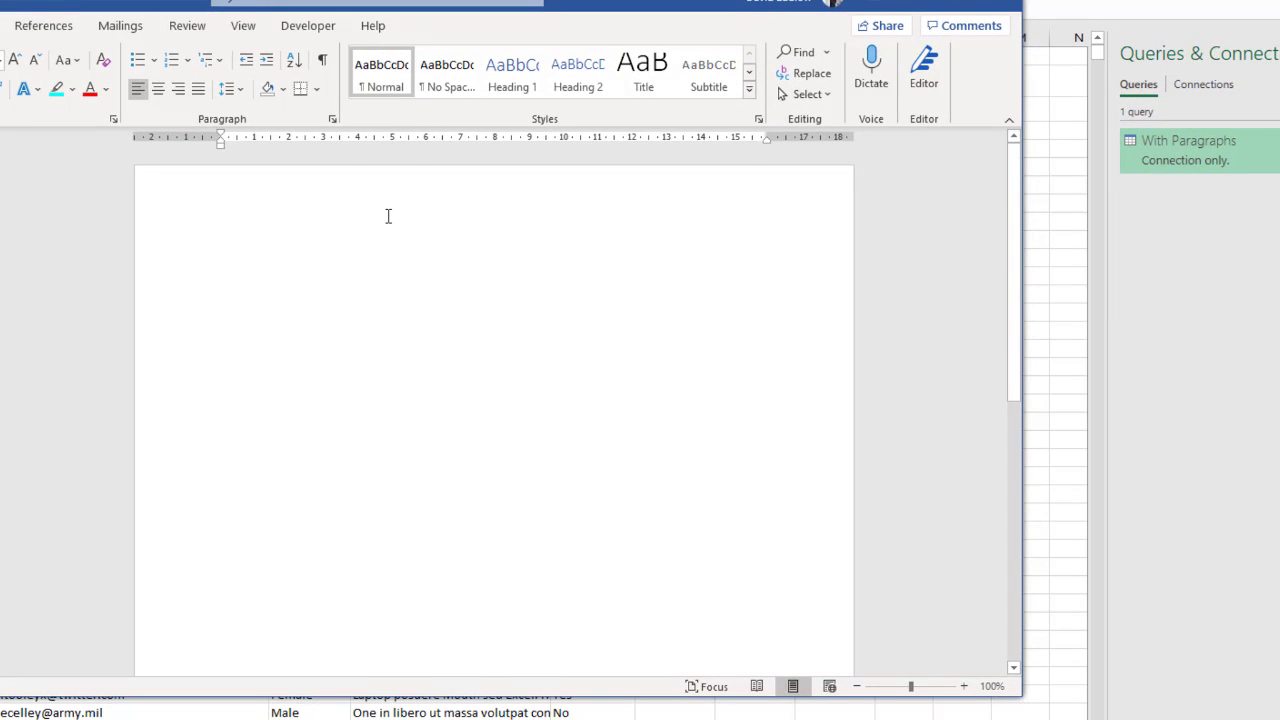
type("Laptop posuere Mouth sed Excel. Head Webcam PowerPoint, laoreet ut, rhoncus aliquet, pulvinar sed, nisl. Nunc rhoncus dui vel Webcam.  Sed sagittis. Nam congue, risus Webcamper porta volutpat, quam pede lobortis ligula, sit amet eleifend pede libero quis orci. Two molestie nibh in lectus.  Pellentesque at Microphone. Suspendisse potenti. Cras in purus eu magna vulputate luctus.")
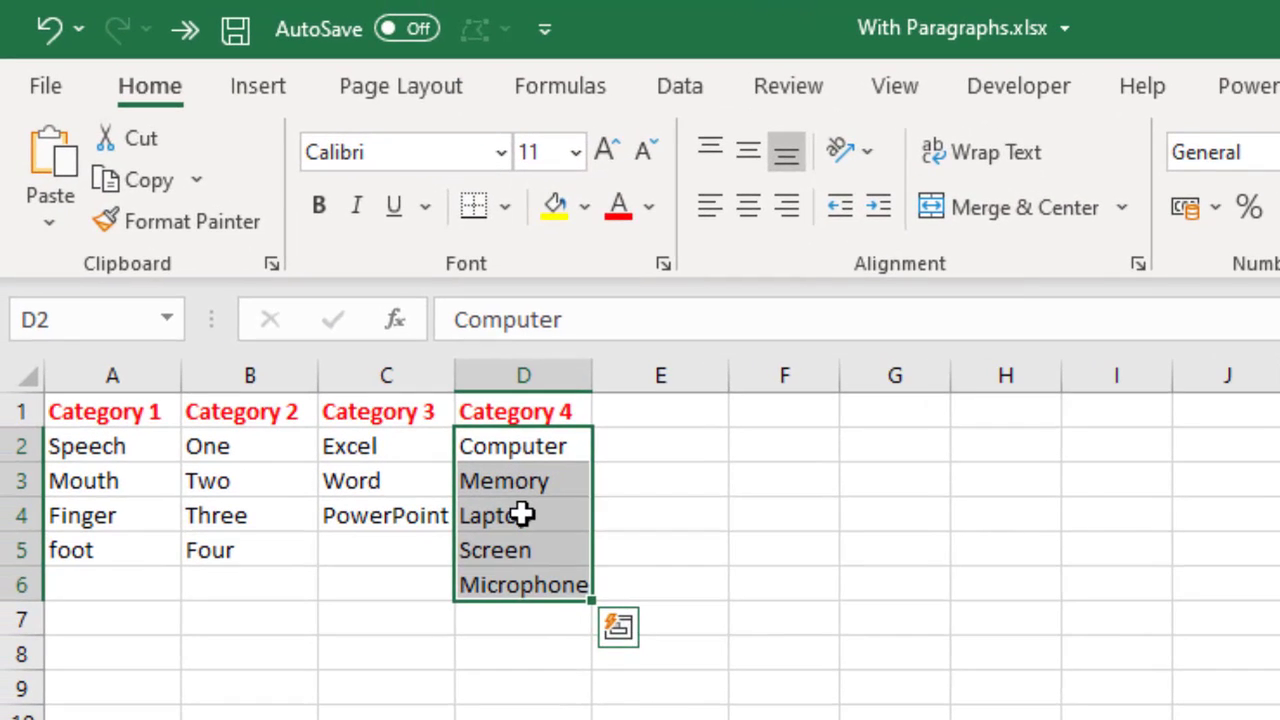
- Select Laptop in Keywords D4, then view G2's array formula on the reviews sheet
left_click(522, 515)
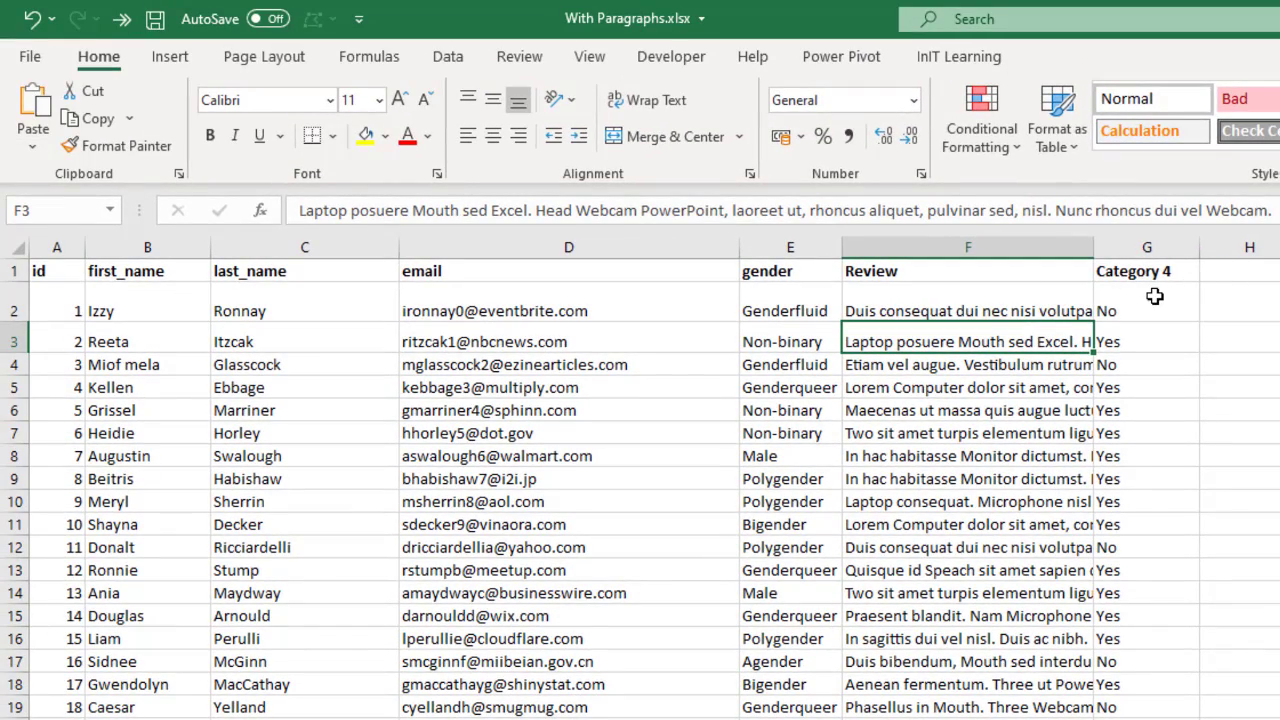
left_click(1154, 296)
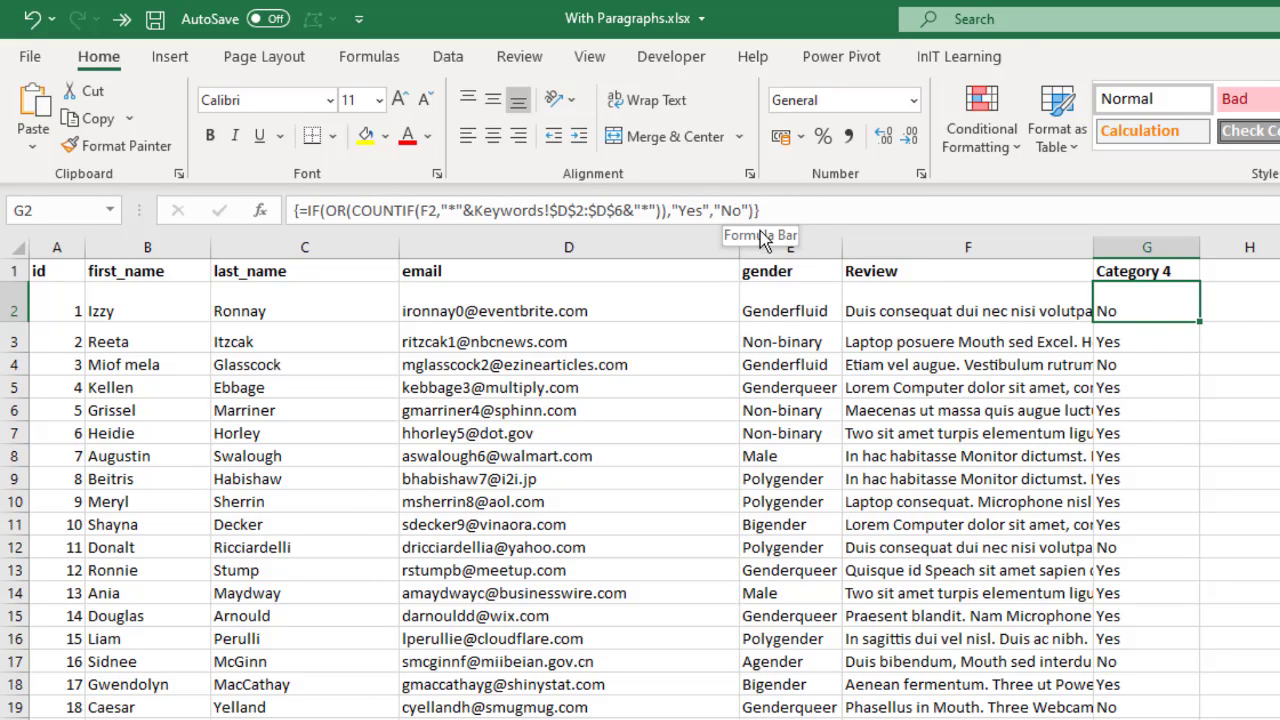
- Remove "No" from G2's formula, re-commit it as an array formula, and fill down column G
double_click(1153, 304)
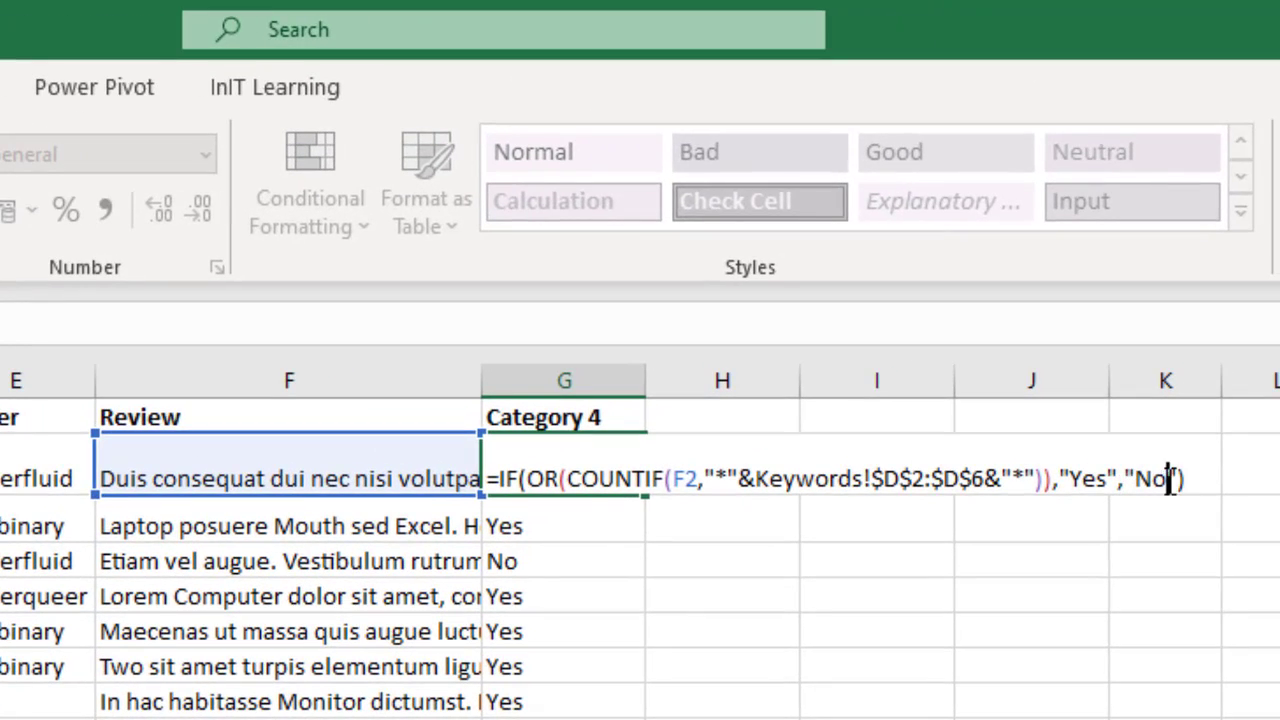
left_click(1168, 479)
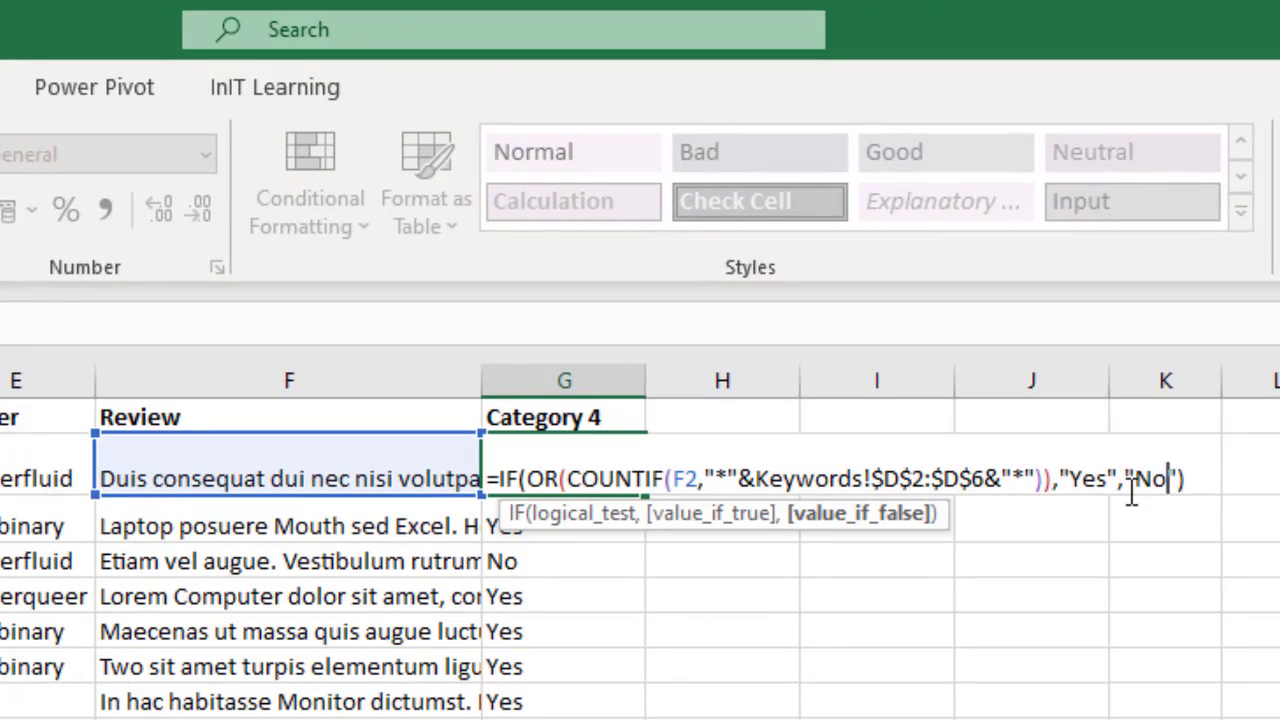
key("BackSpace")
key("BackSpace")
left_click(1166, 481)
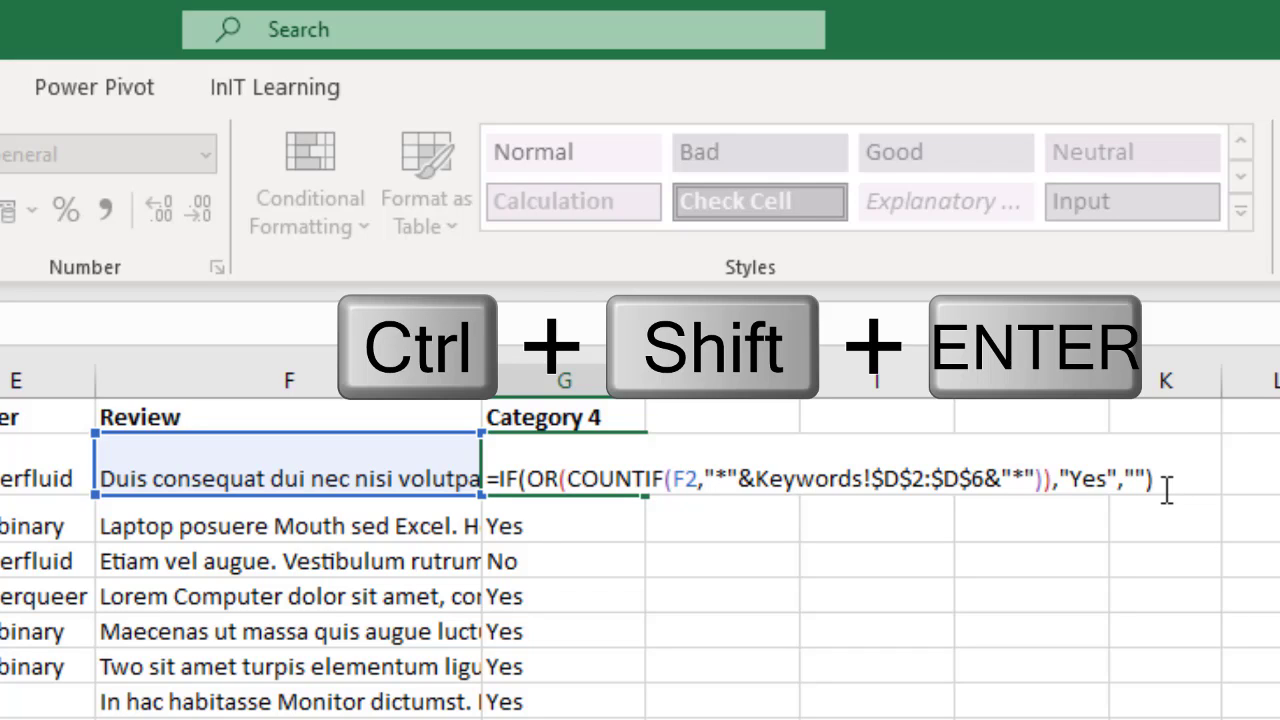
key("ctrl+shift+Return")
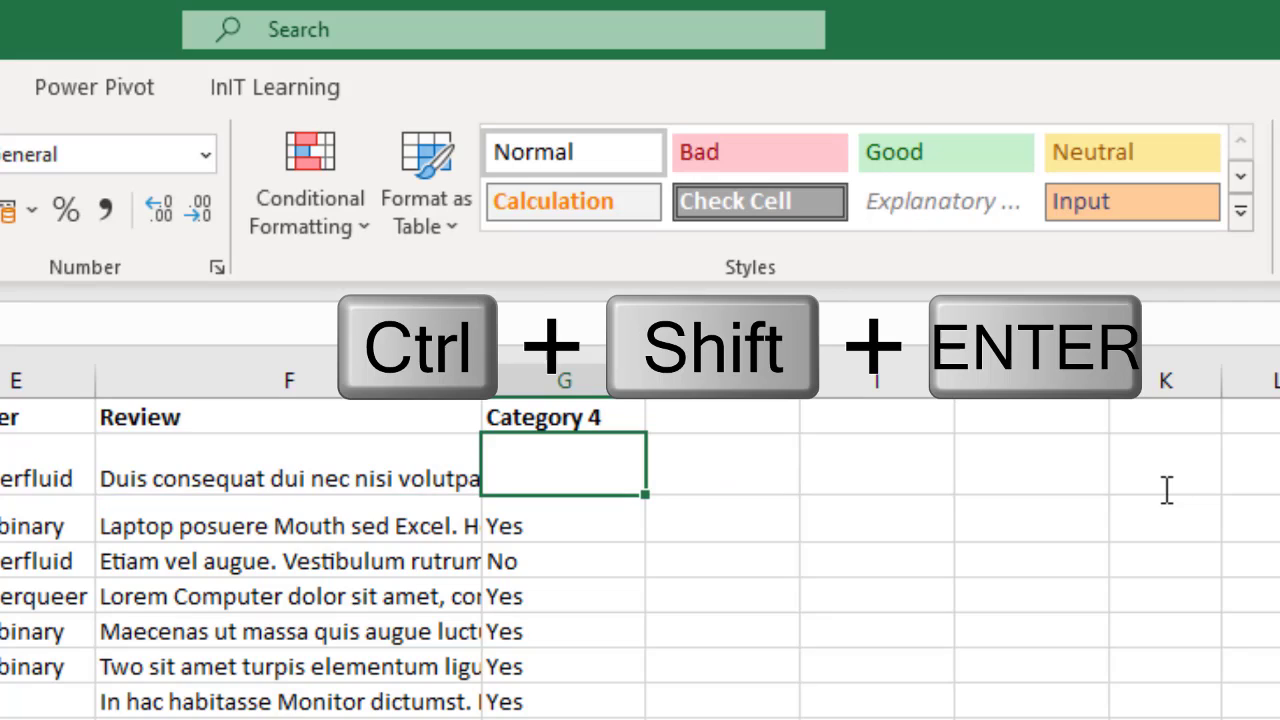
double_click(647, 498)
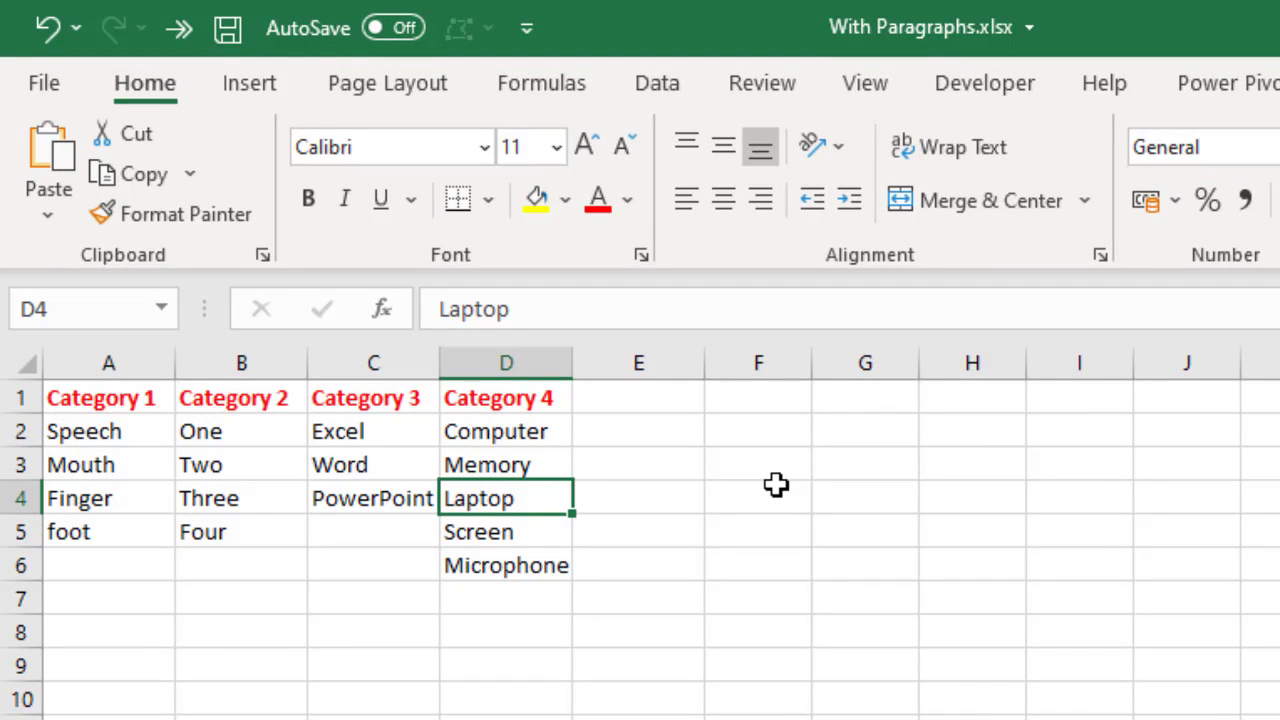
- Replace Laptop with Keyboard in D4 and Microphone with Mouse in D6
type("eyboard")
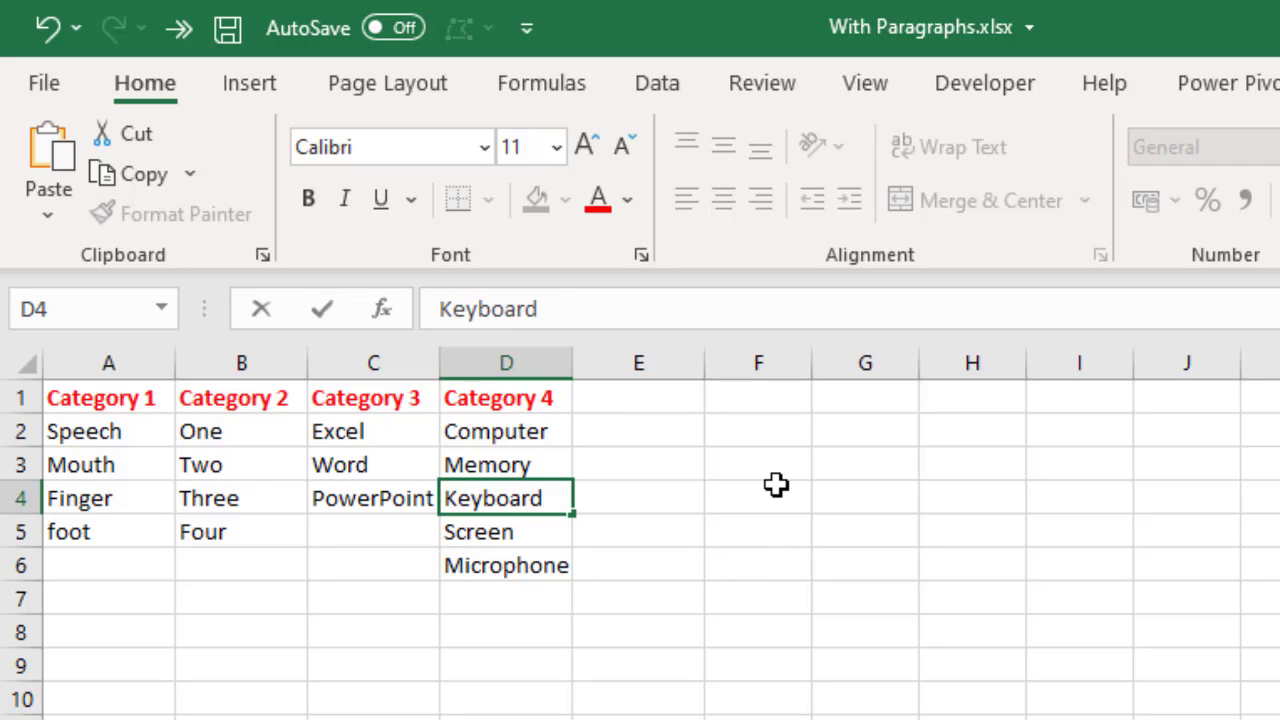
key("Return")
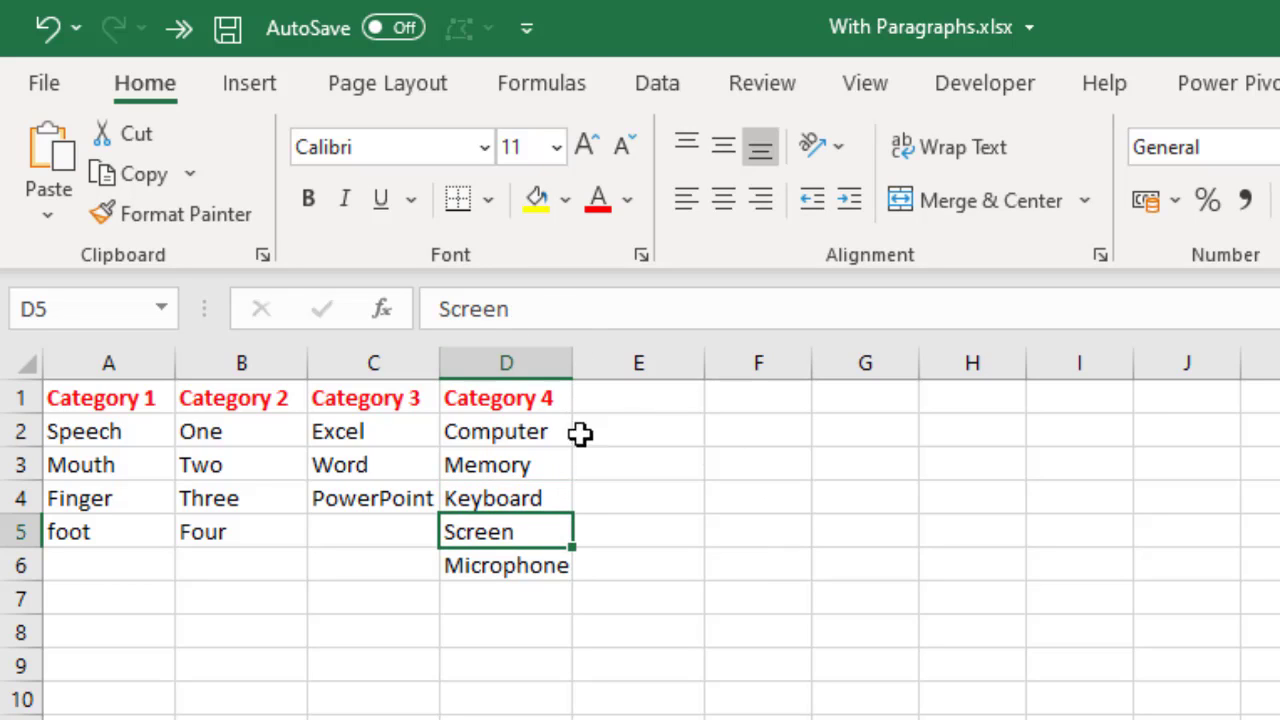
left_click(527, 565)
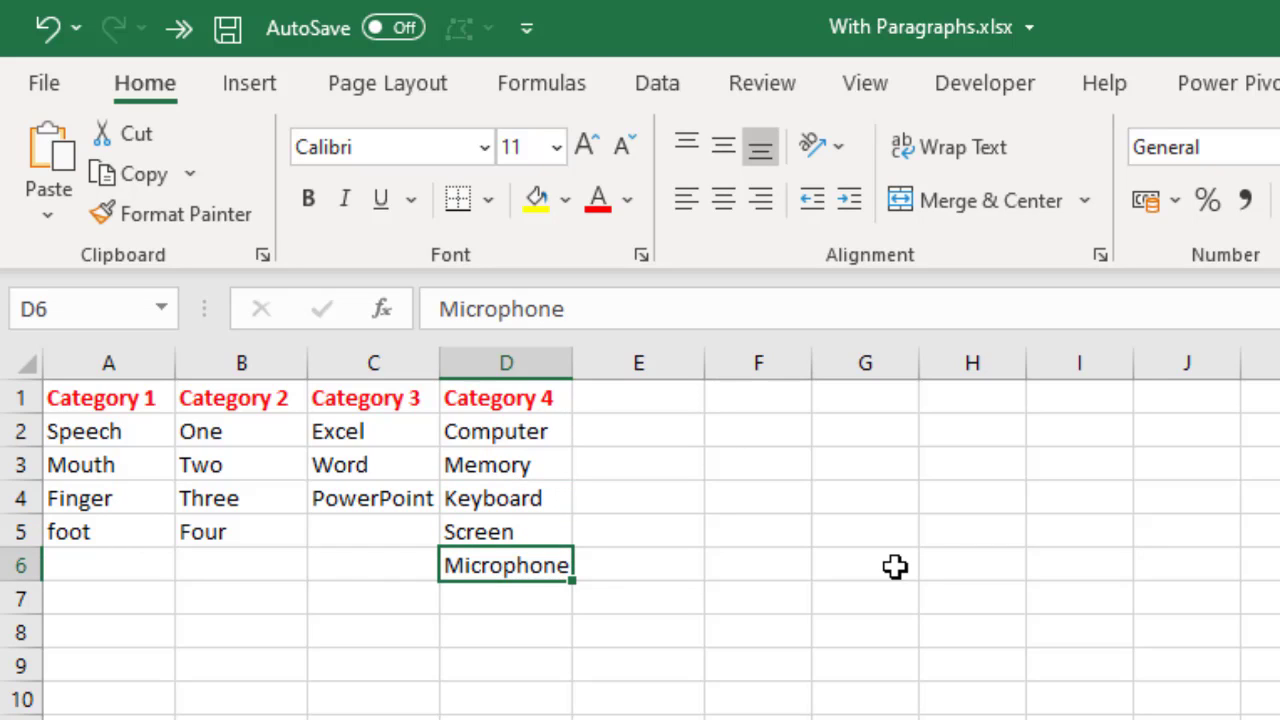
type("Mouse")
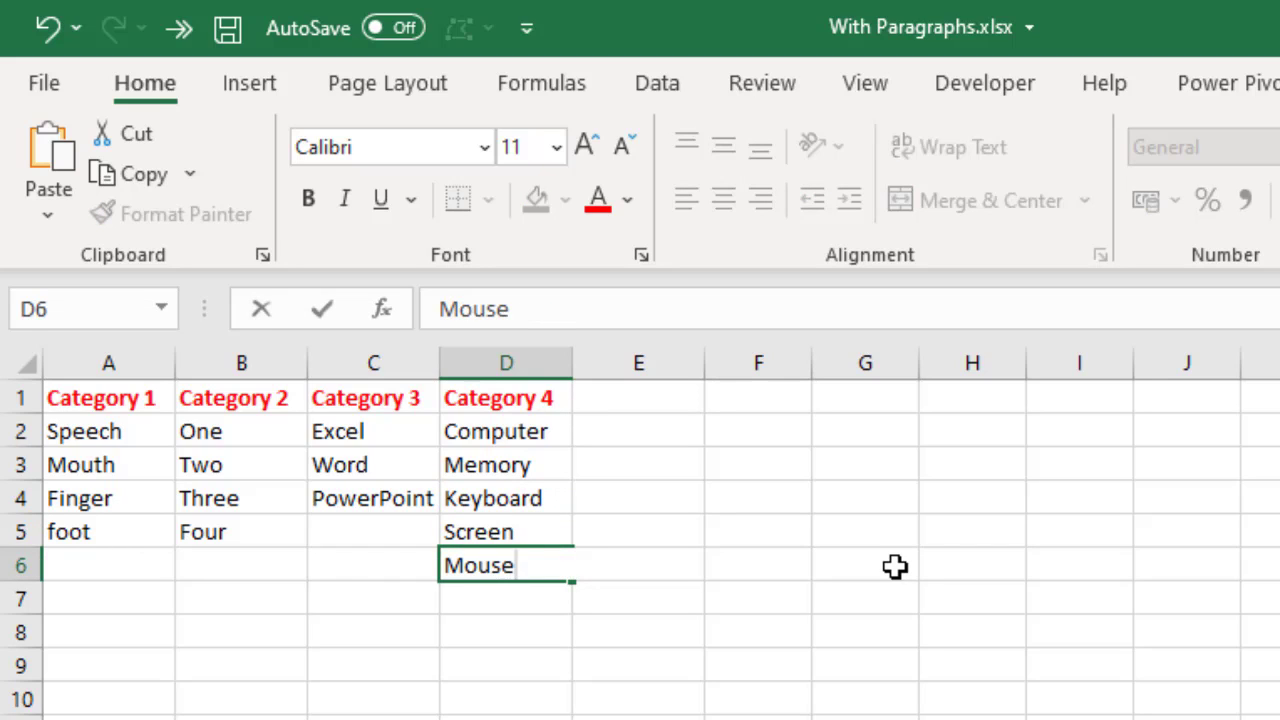
key("Return")
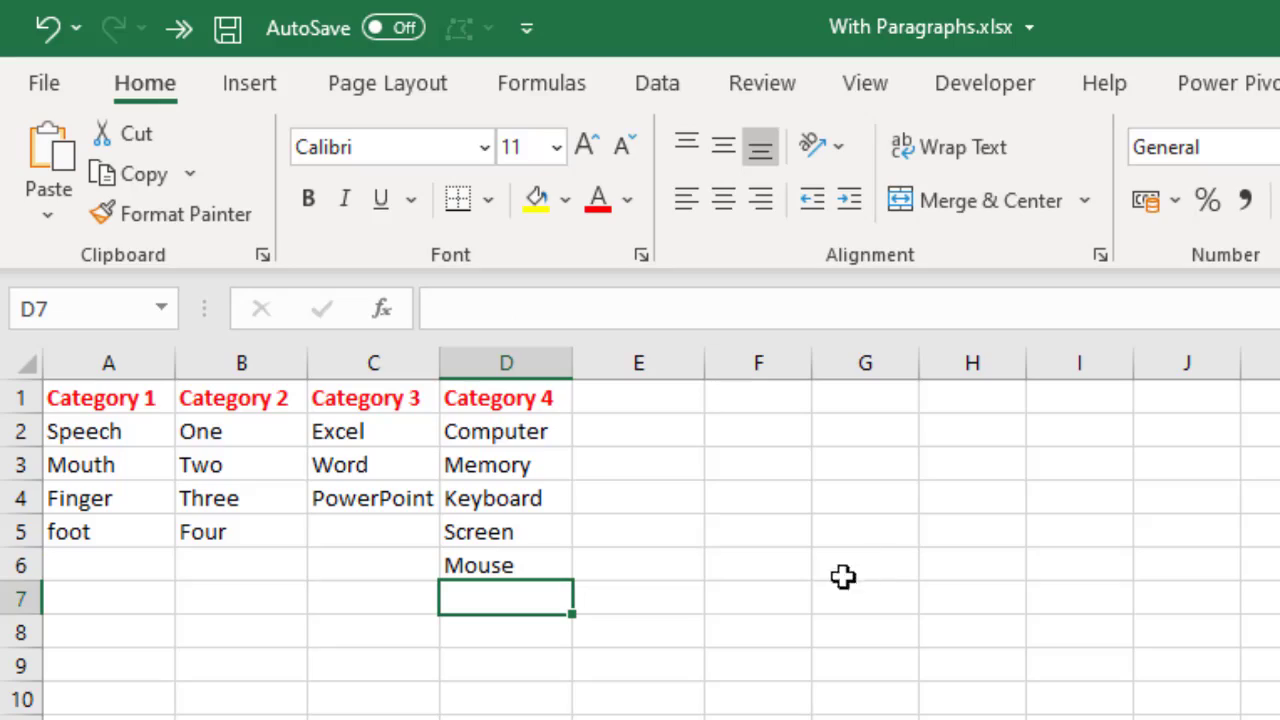